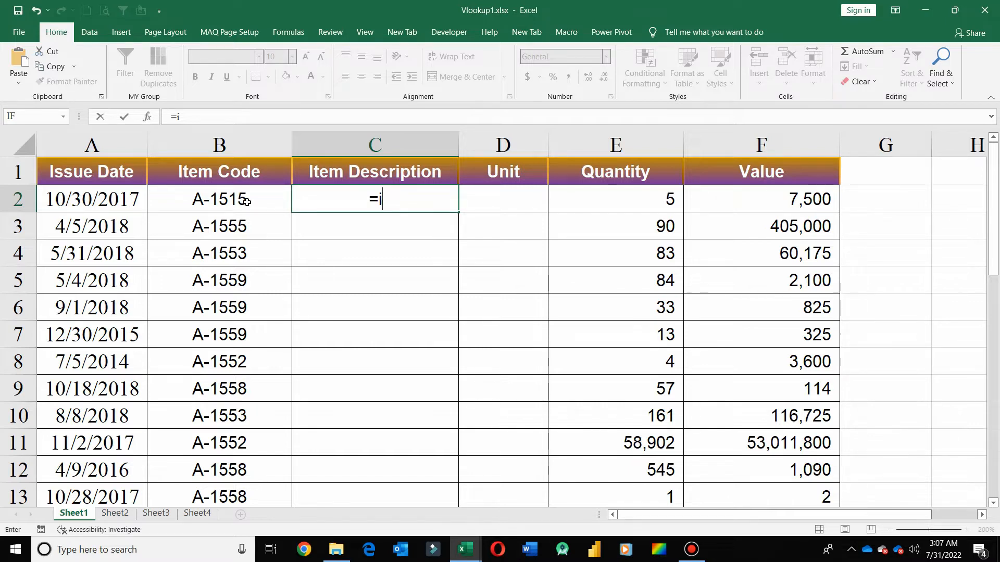
# Start an INDEX formula in Item Description cell C2, using the My_Tab table on Sheet1 of Book1 as the array.
pyautogui.hotkey('ctrl', 'Tab')
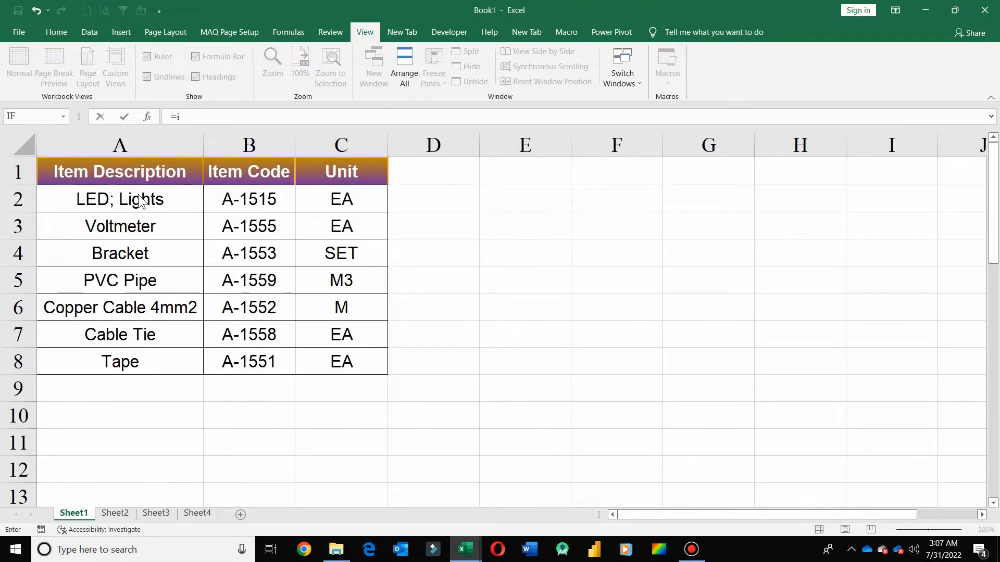
pyautogui.hotkey('ctrl', 'Tab')
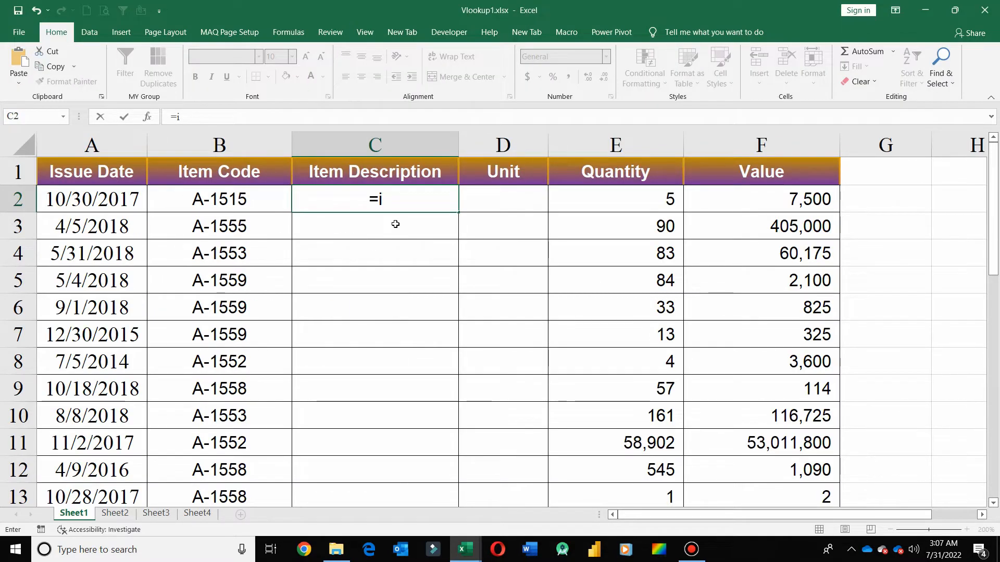
pyautogui.hotkey('ctrl', 'Tab')
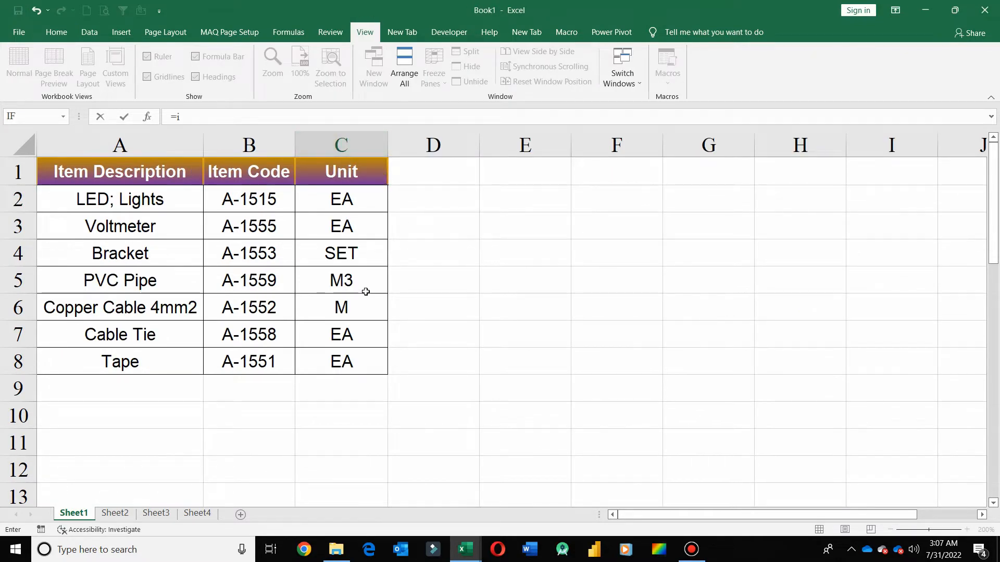
pyautogui.hotkey('ctrl', 'Tab')
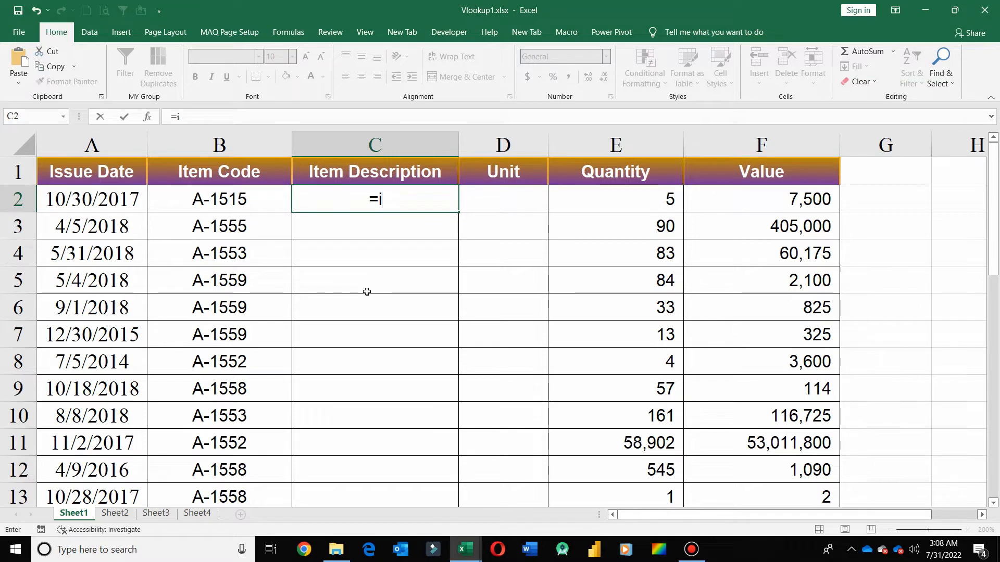
pyautogui.write('n')
pyautogui.press('Tab')
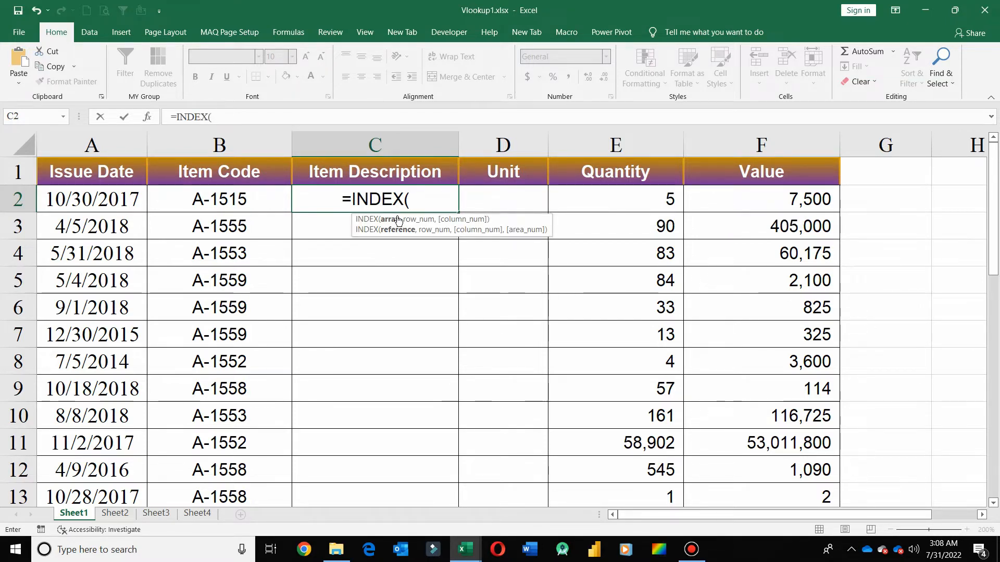
pyautogui.hotkey('ctrl', 'F6')
pyautogui.moveTo(134, 171); pyautogui.dragTo(361, 362)
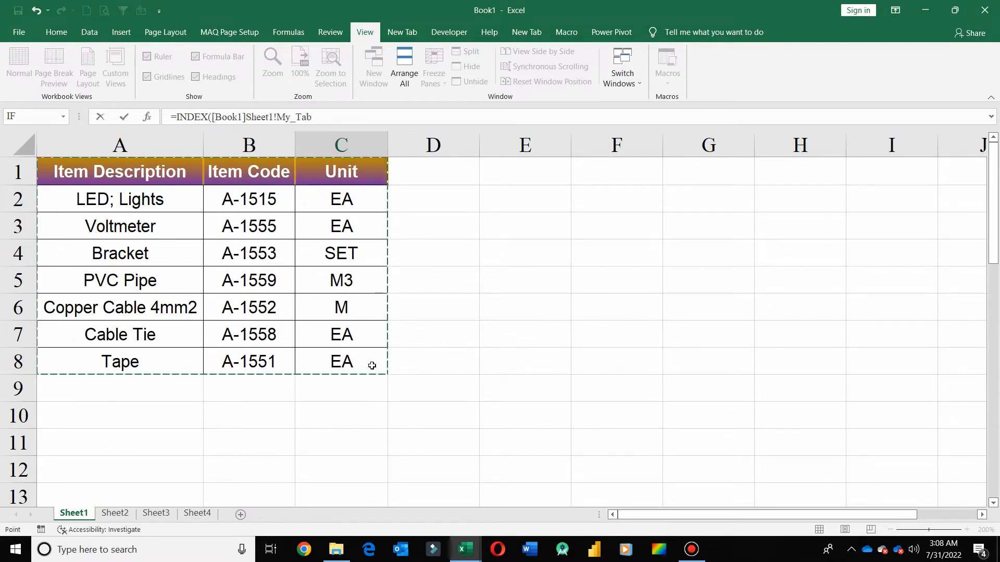
pyautogui.write(',')
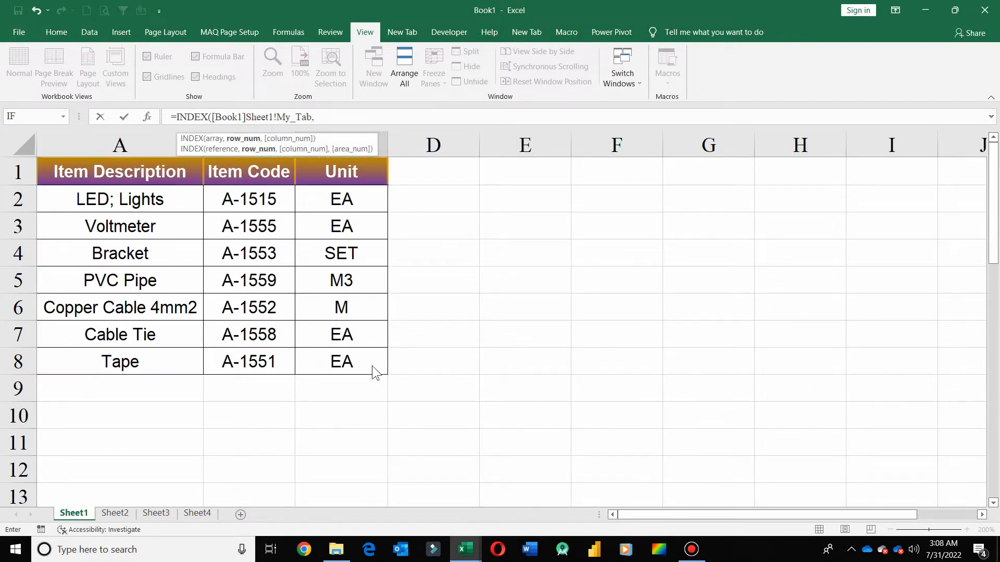
# Nest a MATCH function as the INDEX row number, with item code cell B2 as the lookup value.
pyautogui.hotkey('ctrl', 'Tab')
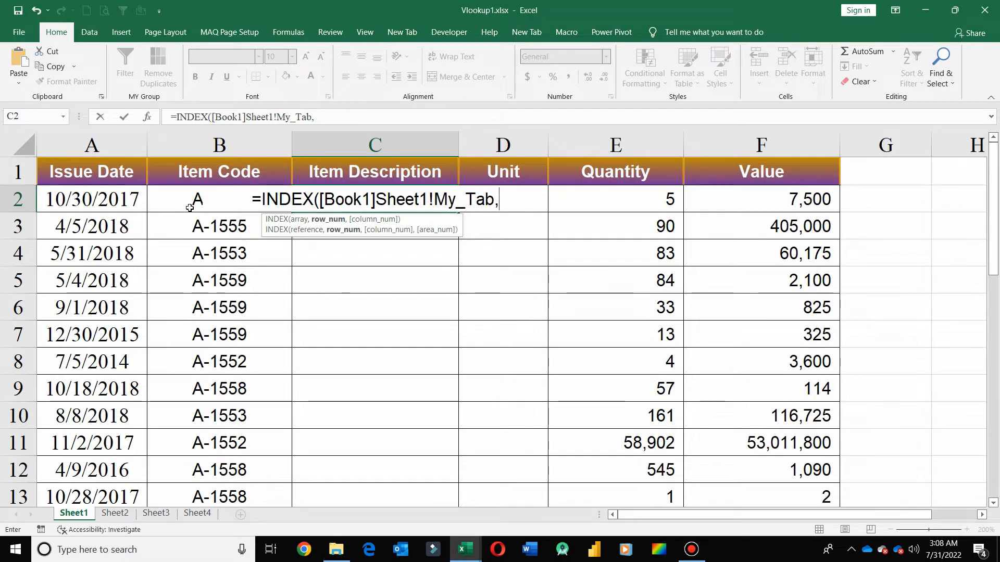
pyautogui.hotkey('ctrl', 'Tab')
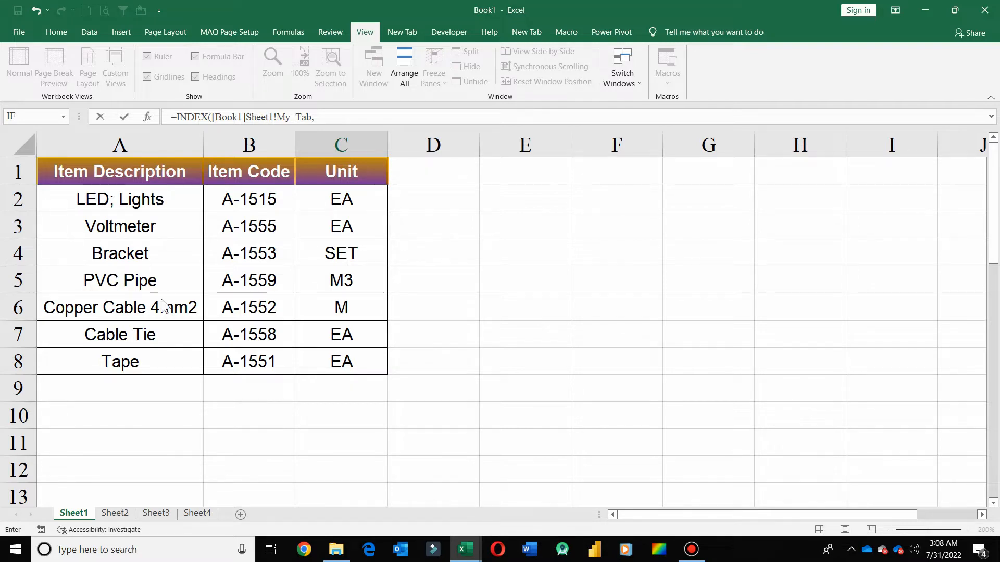
pyautogui.hotkey('ctrl', 'Tab')
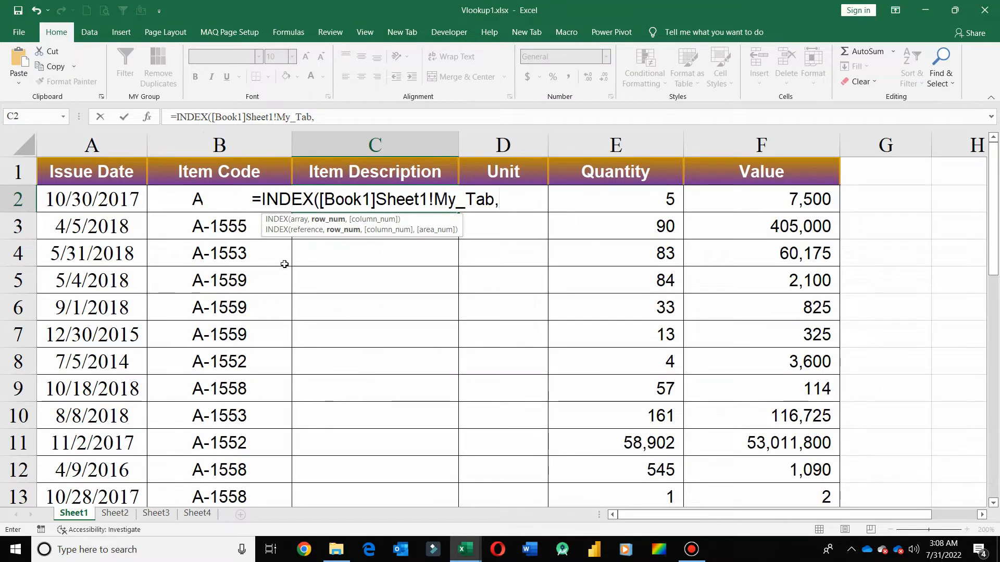
pyautogui.write('ma')
pyautogui.press('Tab')
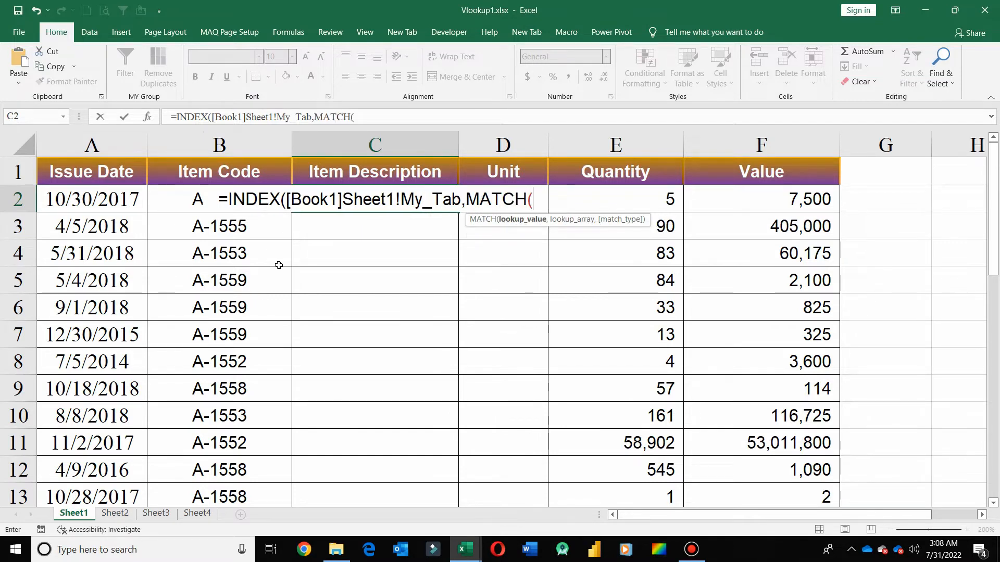
pyautogui.click(173, 209)
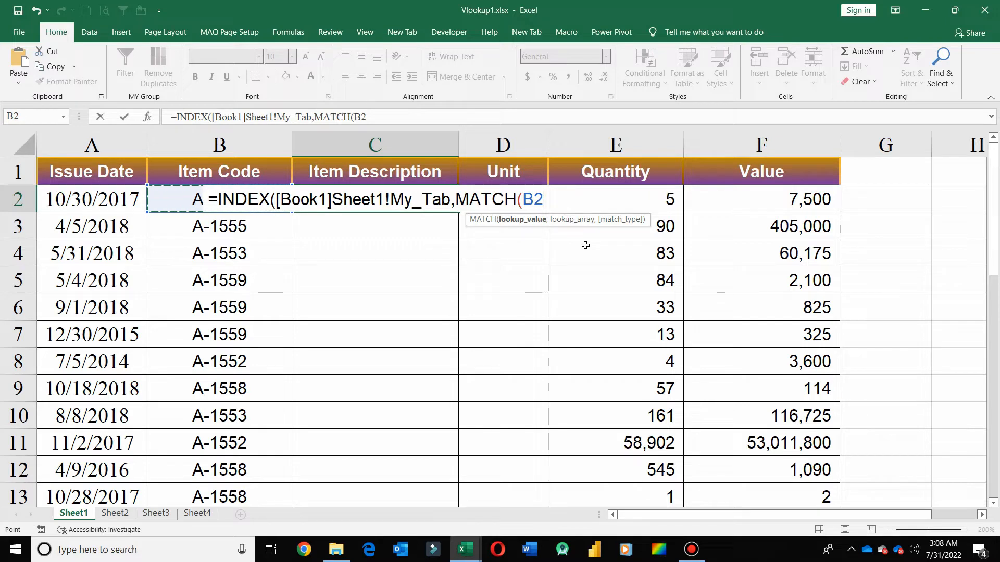
pyautogui.write(',')
# Complete MATCH with Book1's Item Code range $B$1:$B$8 as the lookup array and 0 for exact match.
pyautogui.hotkey('ctrl', 'Tab')
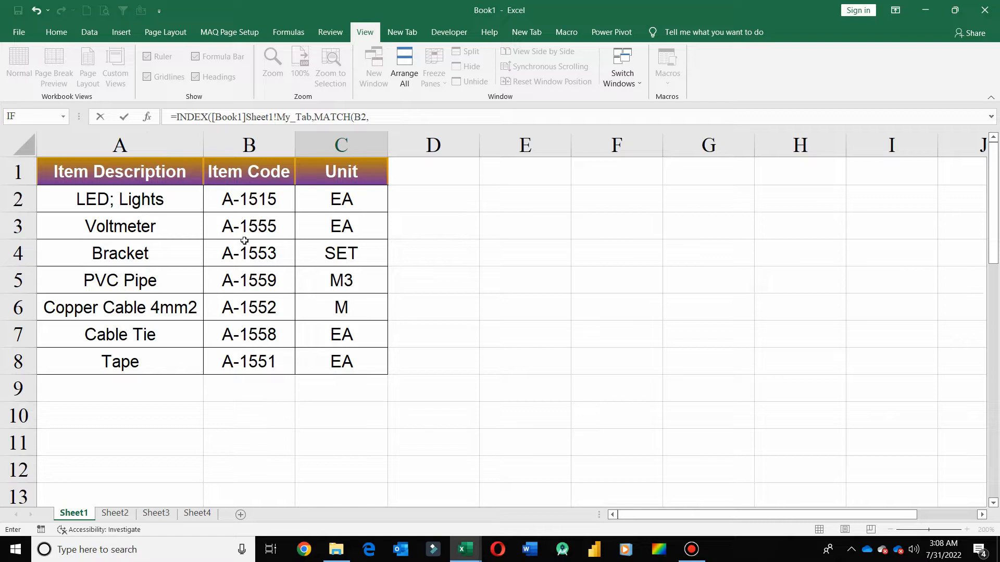
pyautogui.moveTo(256, 175); pyautogui.dragTo(254, 356)
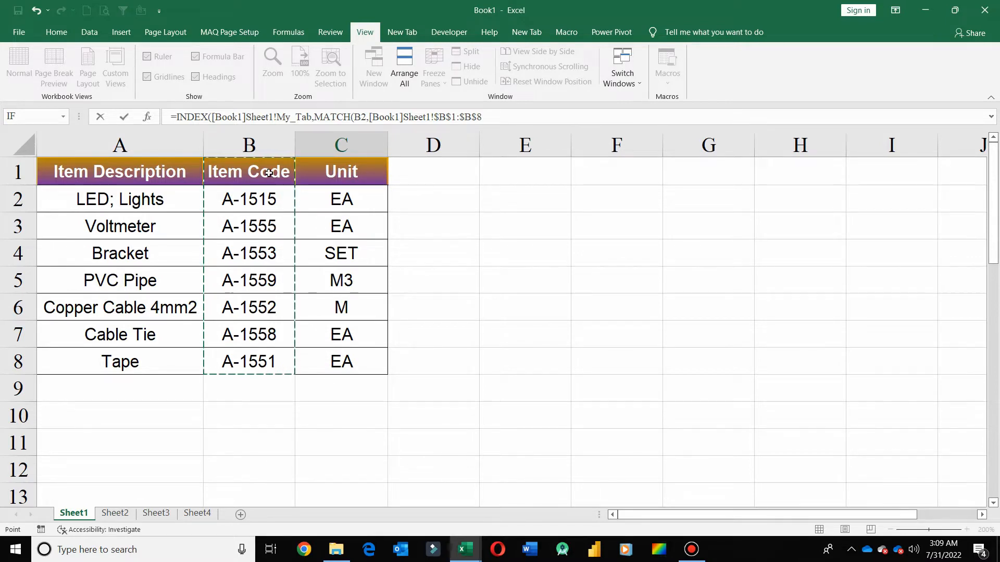
pyautogui.moveTo(344, 174); pyautogui.dragTo(355, 359)
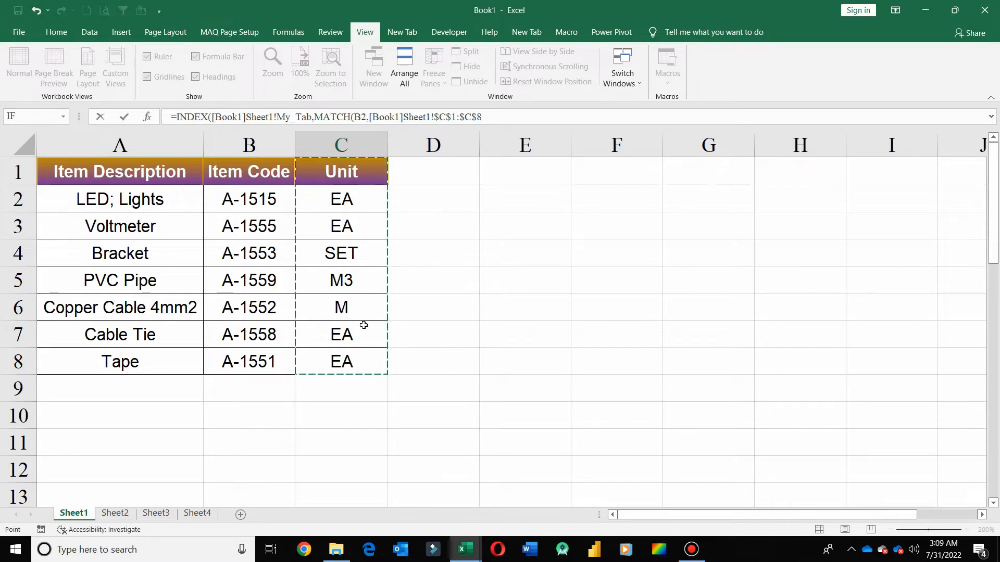
pyautogui.moveTo(266, 171); pyautogui.dragTo(290, 366)
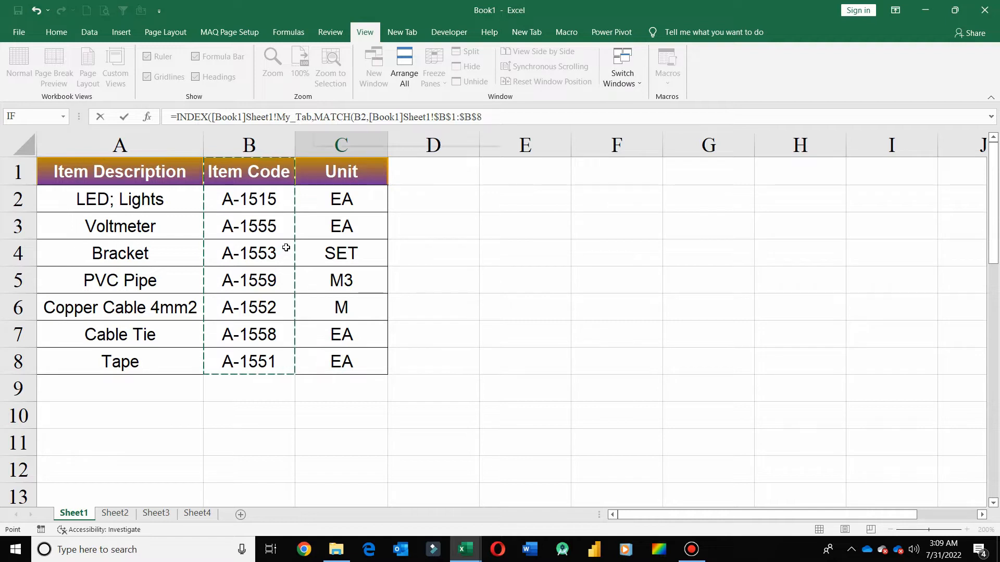
pyautogui.write(',')
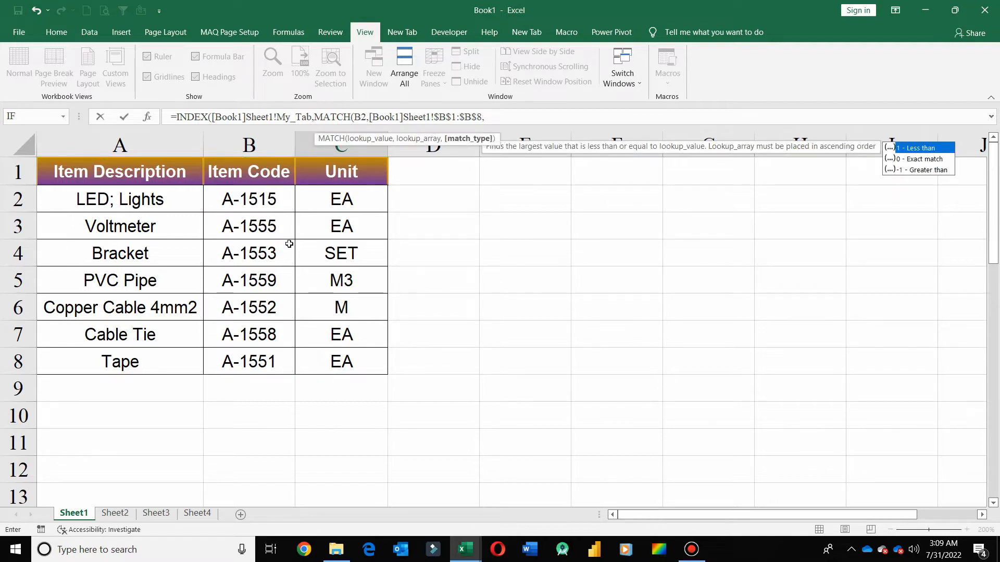
pyautogui.write('0)')
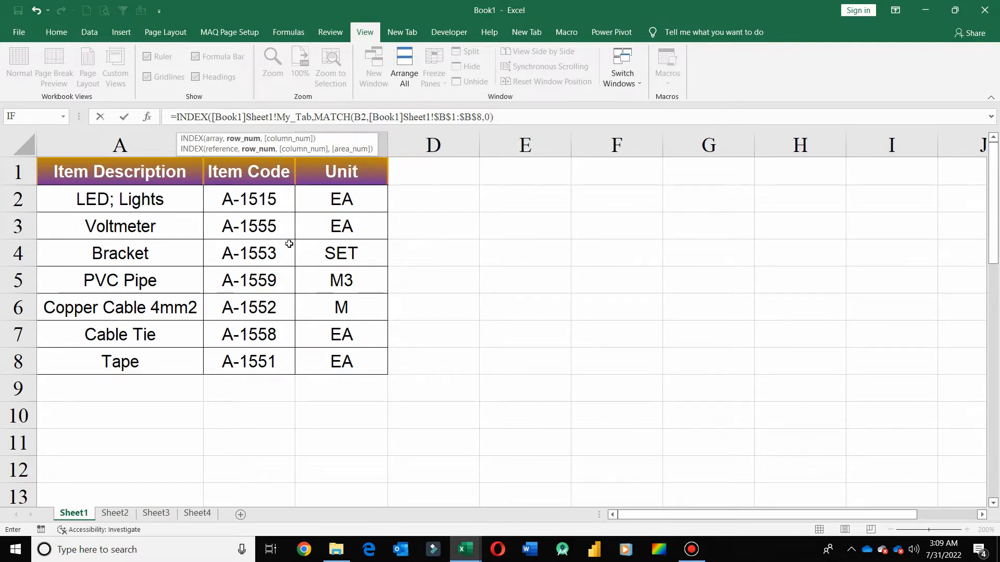
# Set the INDEX column number to 1 for Item Description and enter the finished formula in C2.
pyautogui.write(',')
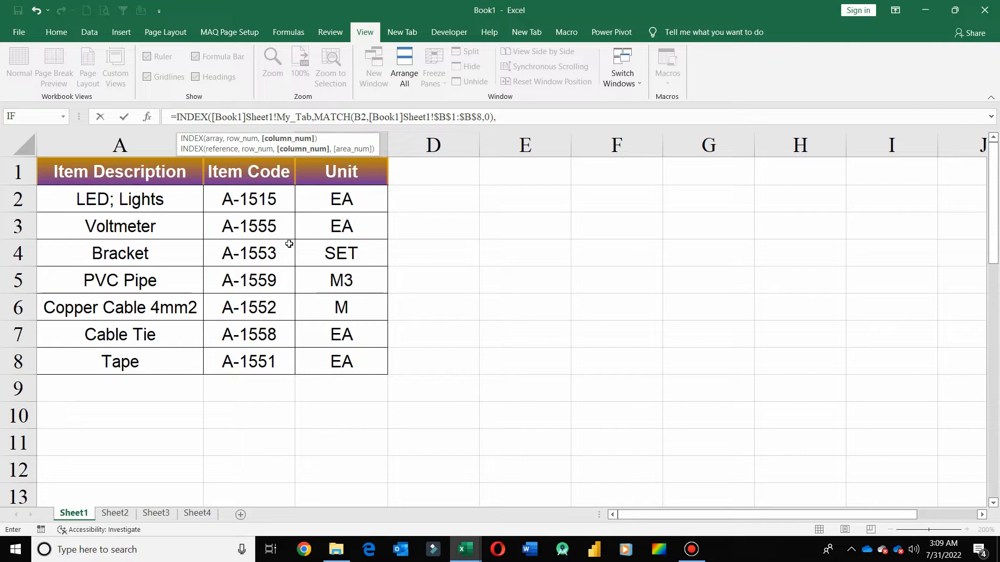
pyautogui.hotkey('alt', 'Tab')
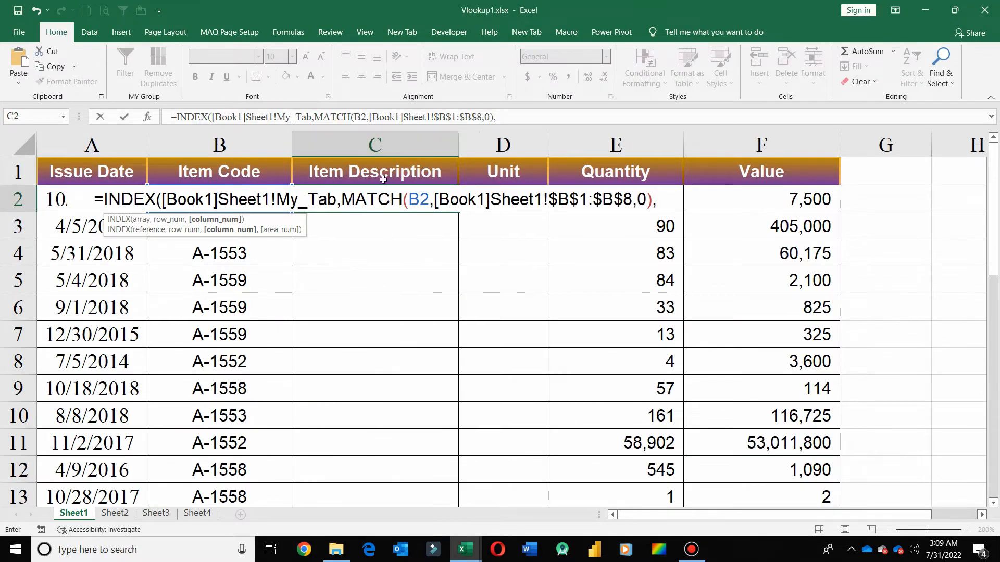
pyautogui.hotkey('alt', 'Tab')
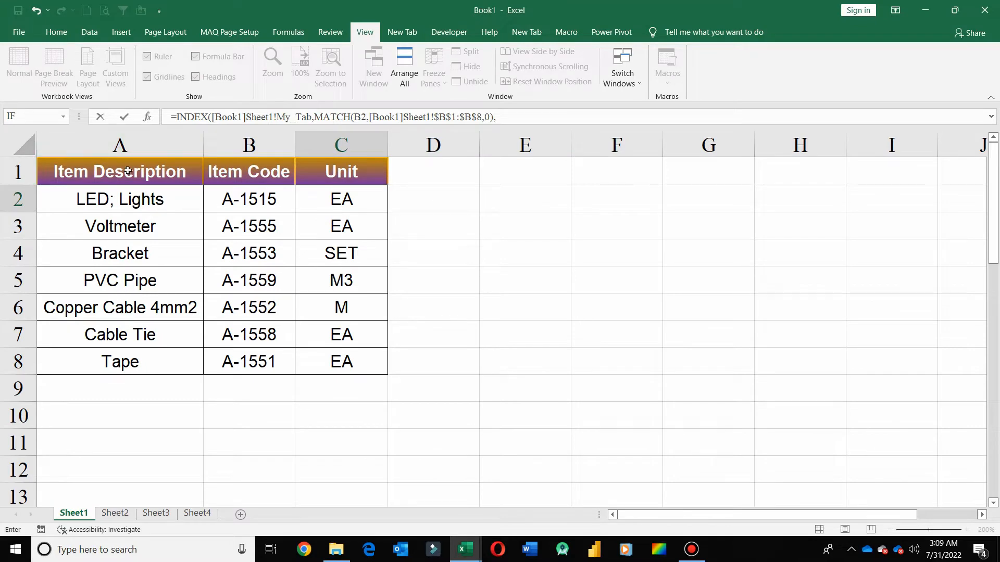
pyautogui.click(510, 118)
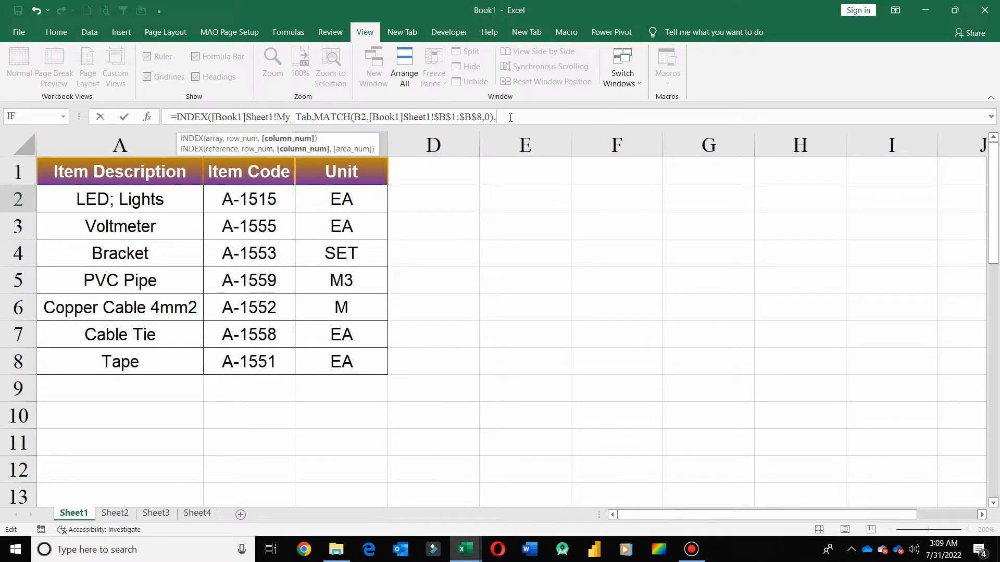
pyautogui.write(')')
pyautogui.press('Return')
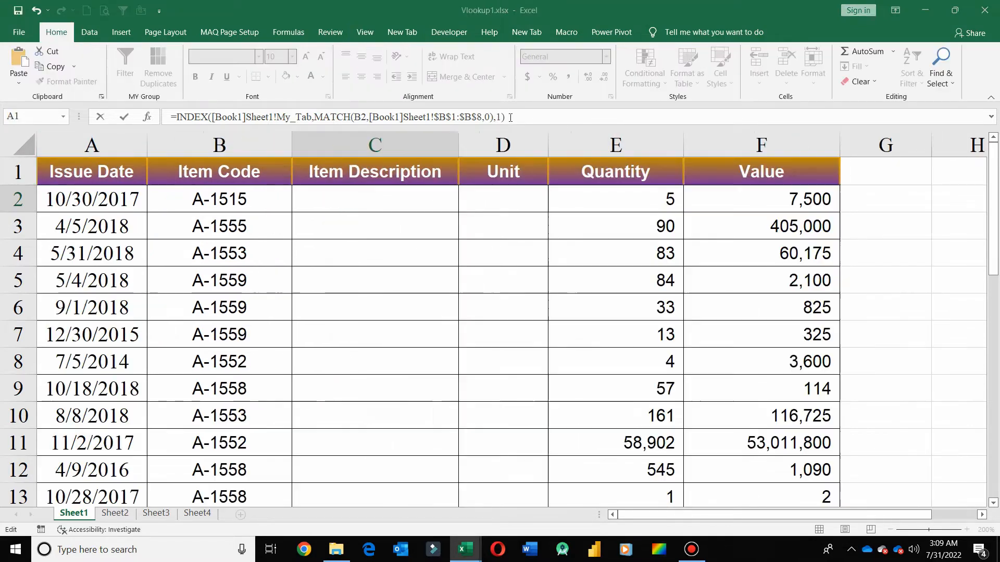
pyautogui.press('Up')
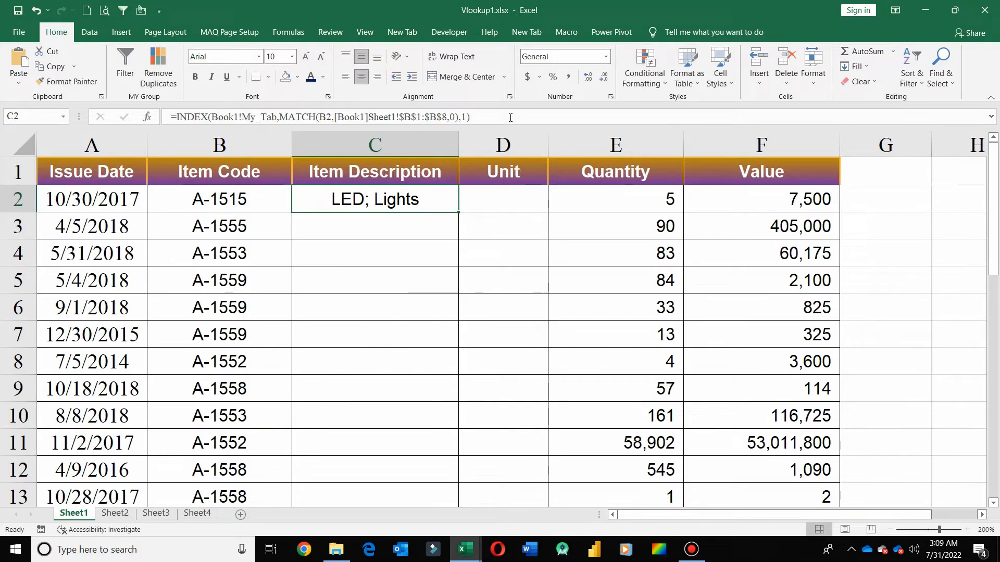
# Fill the C2 formula across to Unit cell D2 and inspect the copied formula's lookup reference.
pyautogui.click(517, 181)
pyautogui.click(534, 216)
pyautogui.click(520, 203)
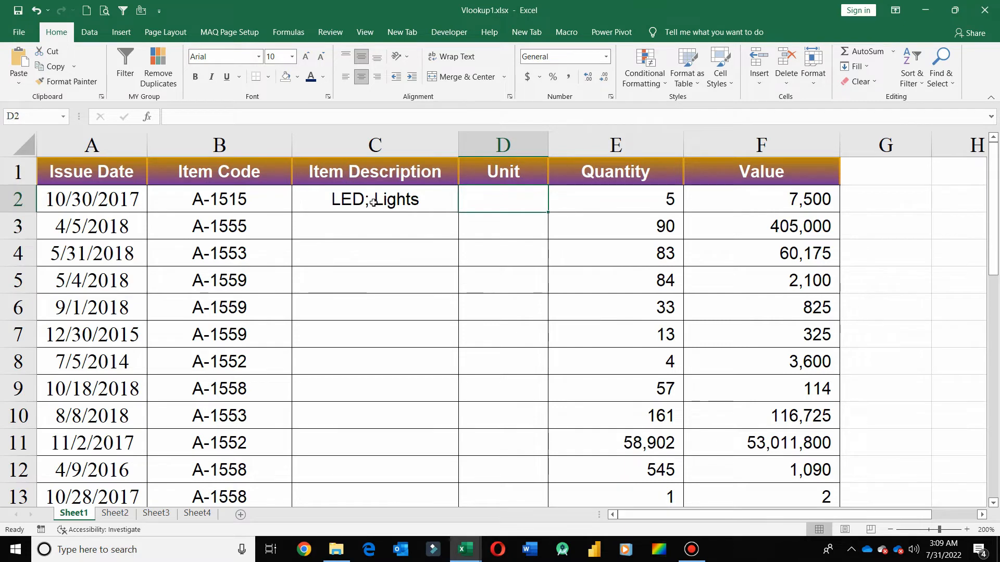
pyautogui.click(447, 204)
pyautogui.moveTo(459, 212); pyautogui.dragTo(513, 205)
pyautogui.click(514, 206)
pyautogui.doubleClick(497, 200)
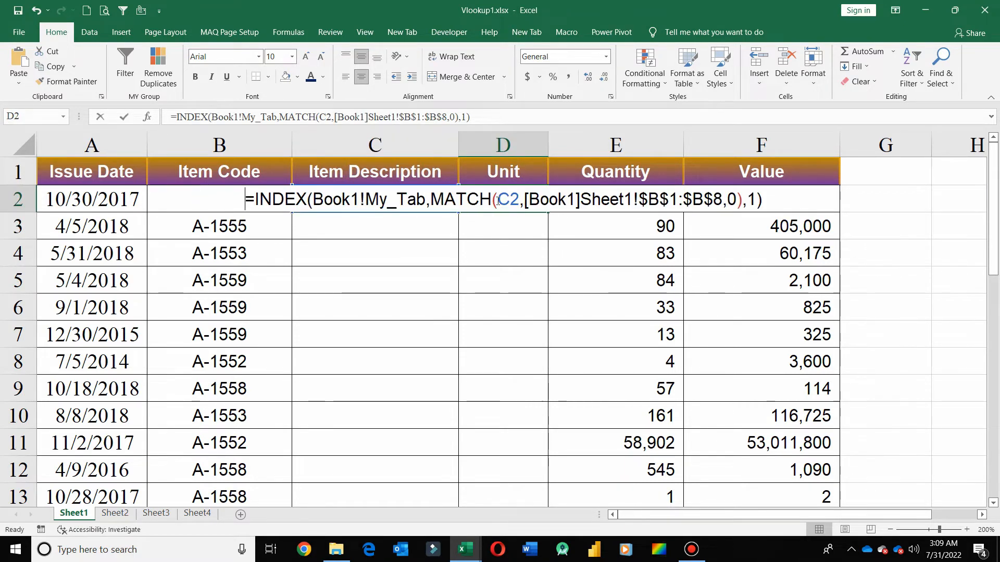
pyautogui.press('Escape')
# Lock only the column of the MATCH lookup value in C2's formula, making it $B2.
pyautogui.click(335, 195)
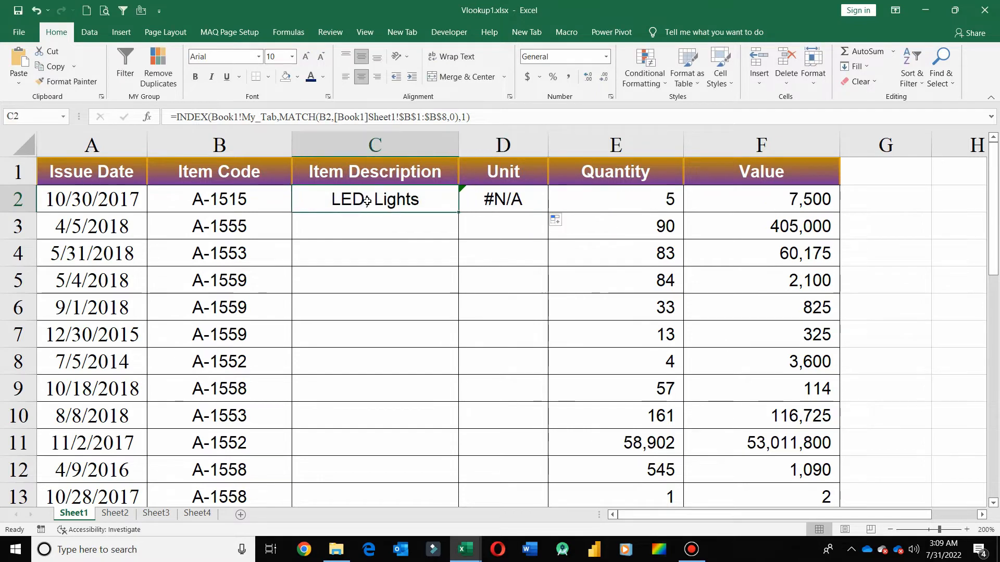
pyautogui.click(327, 116)
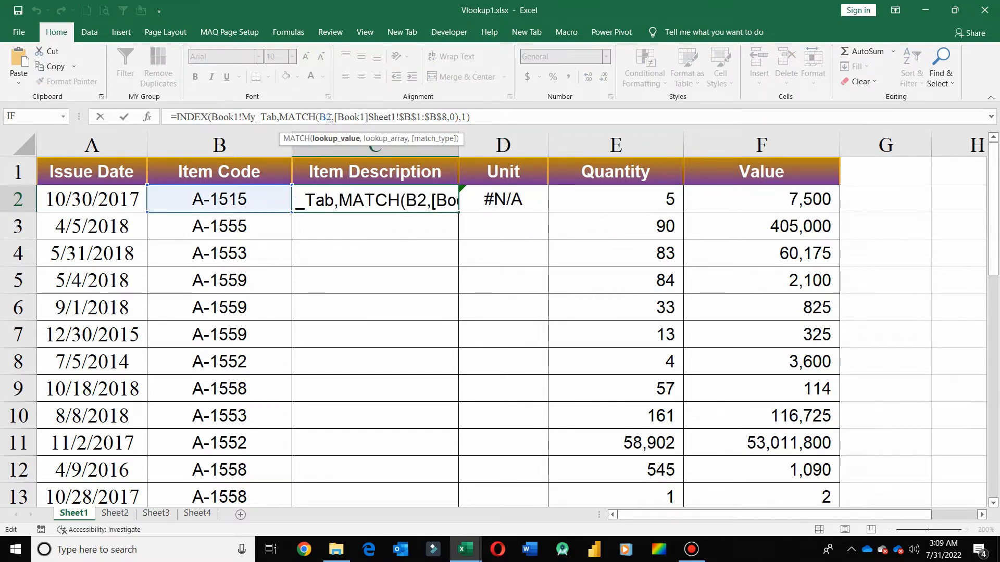
pyautogui.press('F4')
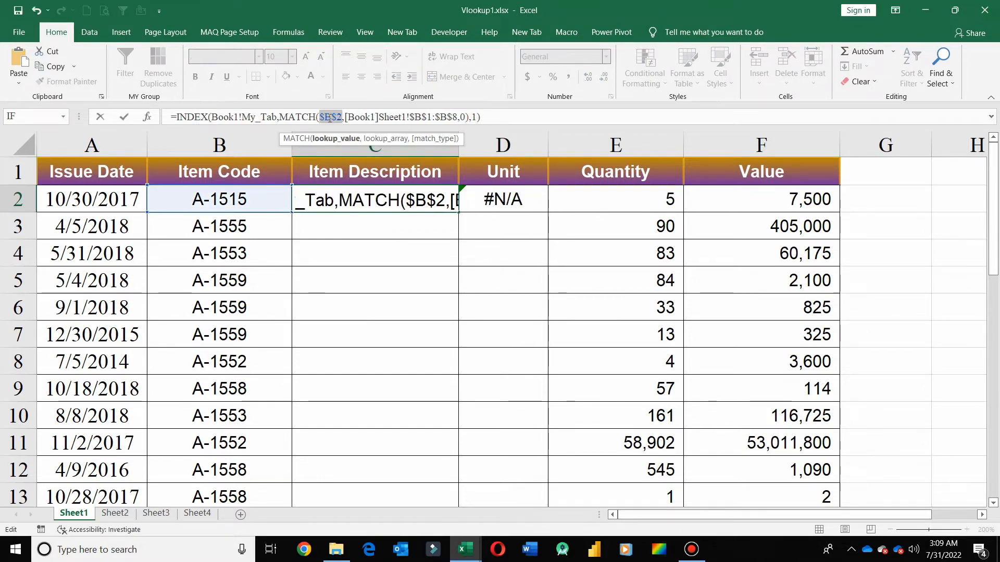
pyautogui.press('F4')
pyautogui.press('F4')
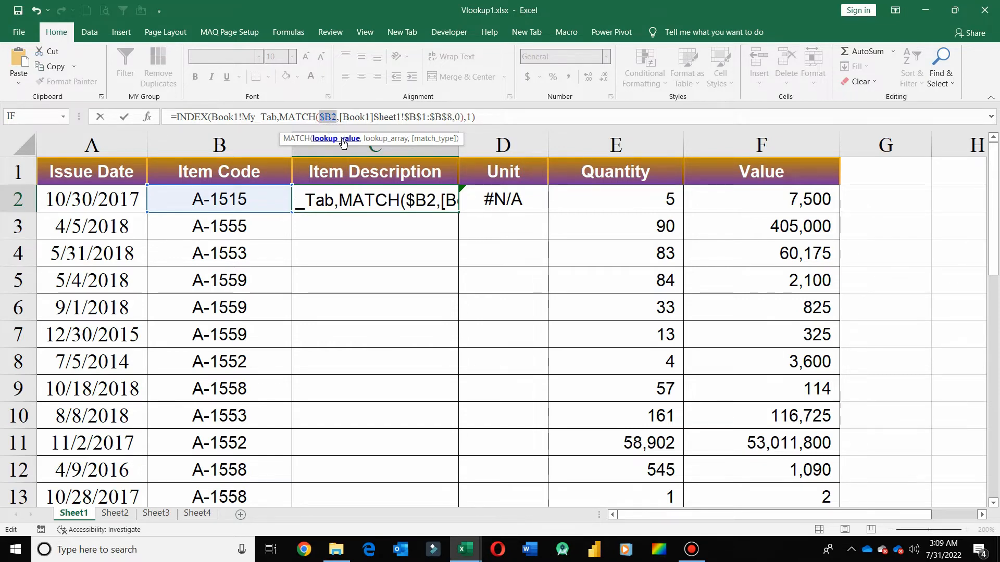
pyautogui.press('Return')
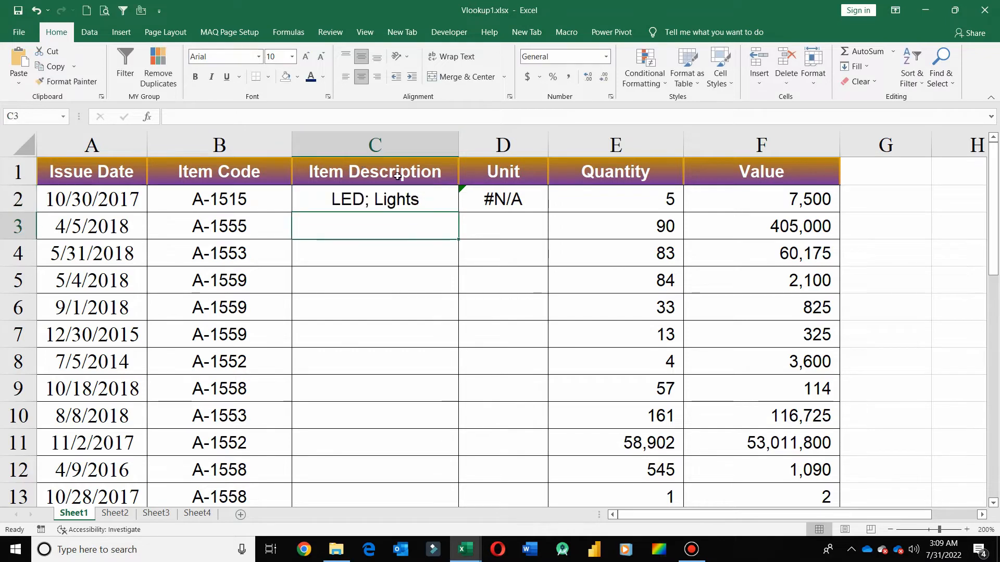
# Copy the formula with the $B2 reference from C2 into Unit cell D2 and check its references.
pyautogui.click(437, 203)
pyautogui.moveTo(459, 212); pyautogui.dragTo(518, 213)
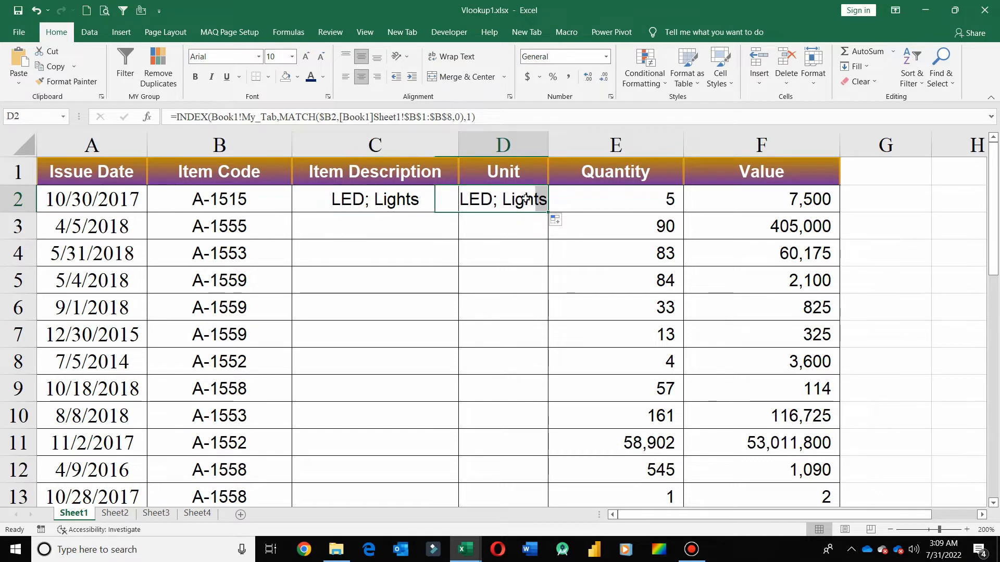
pyautogui.doubleClick(522, 206)
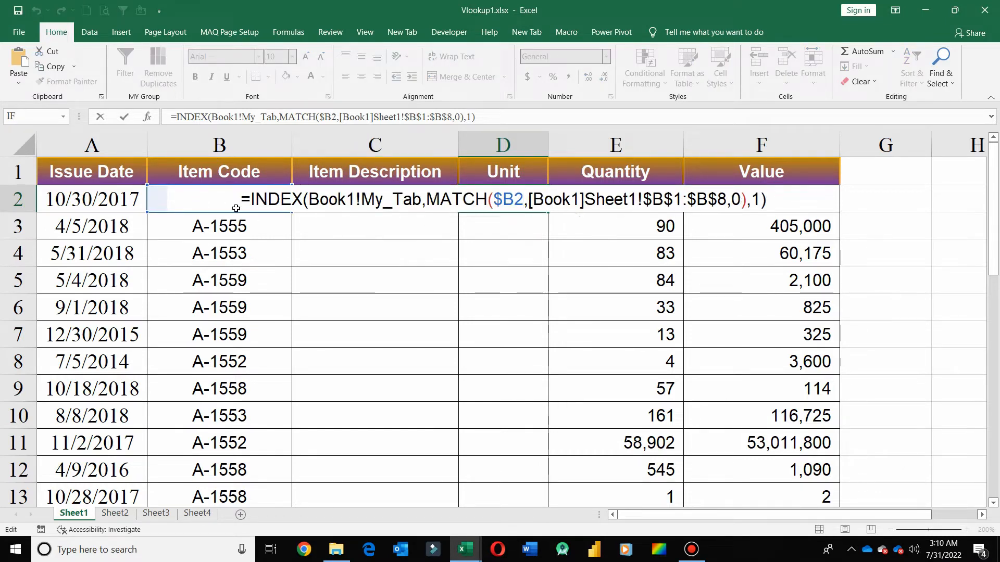
pyautogui.press('Escape')
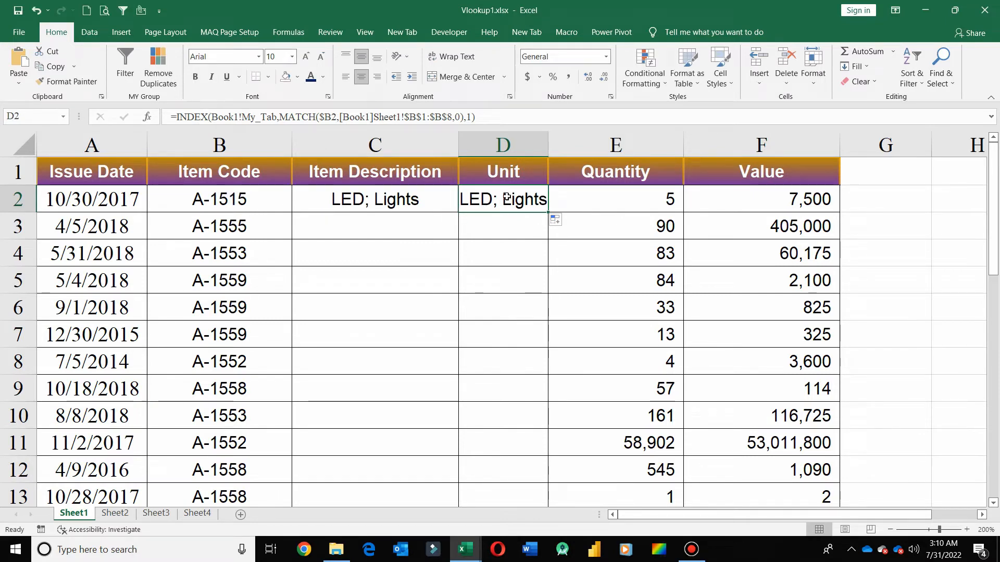
pyautogui.press('Left')
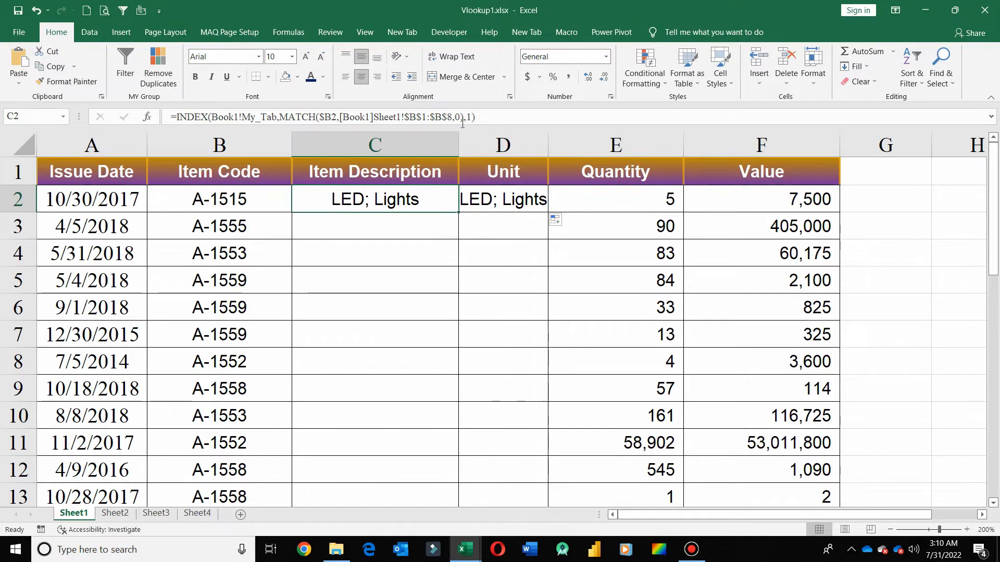
# Check the column order of the item table in Book1 and set the INDEX column number in Unit cell D2 to 3.
pyautogui.hotkey('alt', 'Tab')
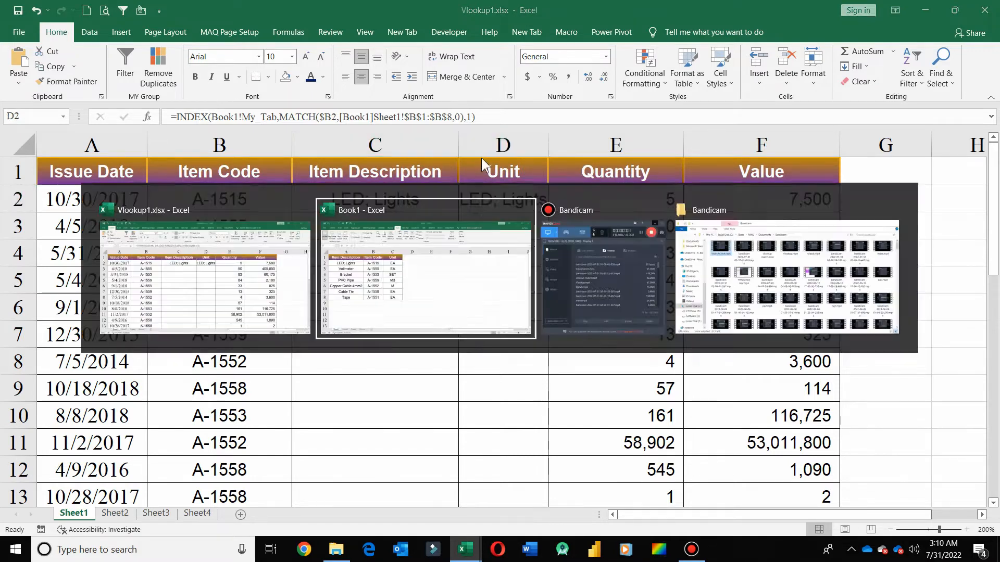
pyautogui.click(142, 179)
pyautogui.click(249, 172)
pyautogui.click(341, 172)
pyautogui.hotkey('alt', 'Tab')
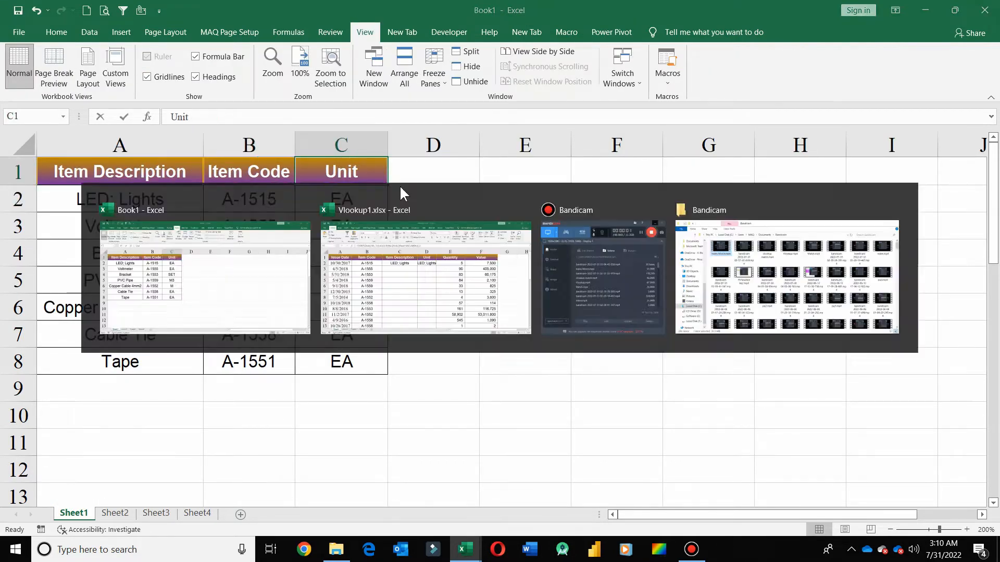
pyautogui.press('F2')
pyautogui.press('Left')
pyautogui.press('BackSpace')
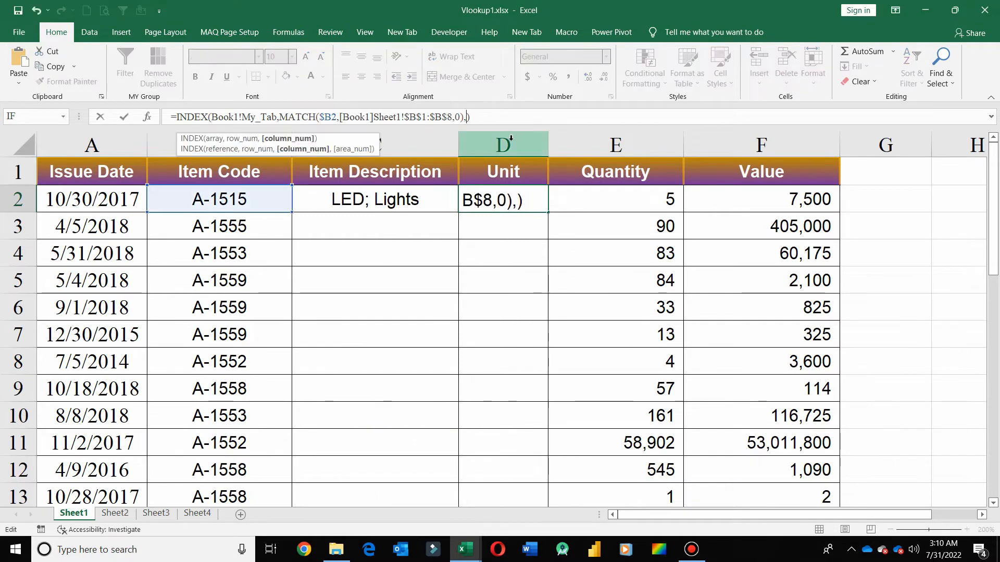
pyautogui.write('3')
pyautogui.press('Return')
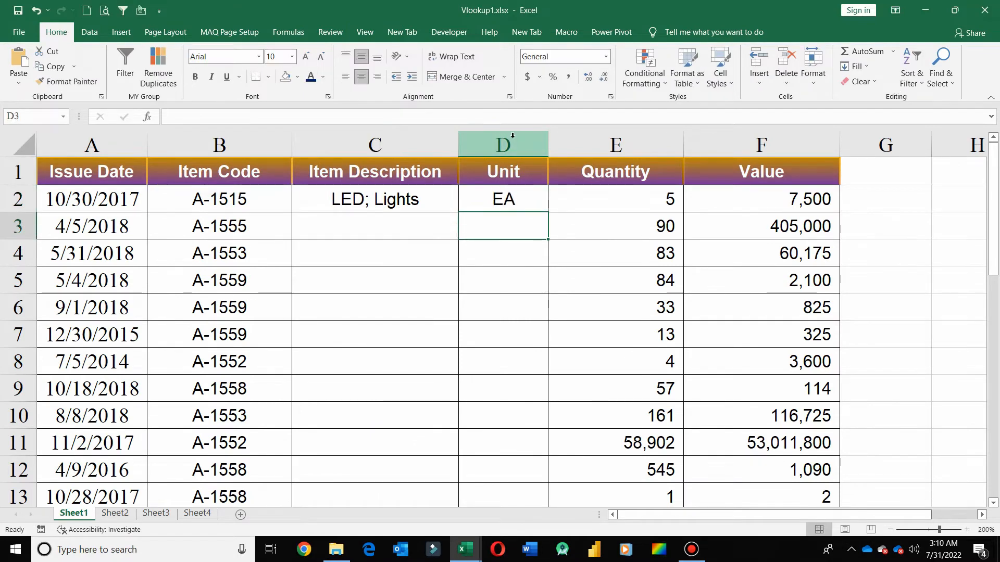
pyautogui.click(403, 205)
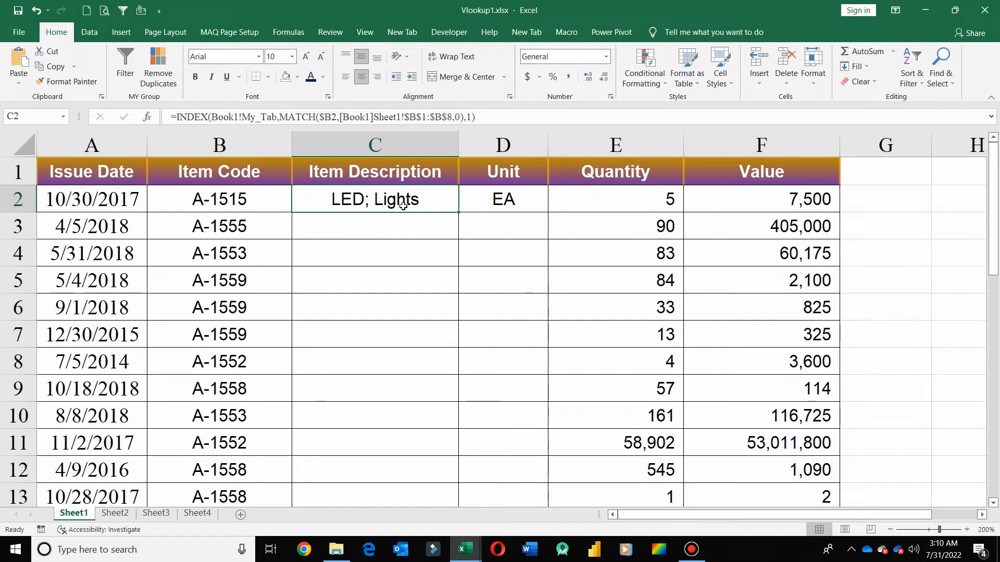
pyautogui.click(468, 116)
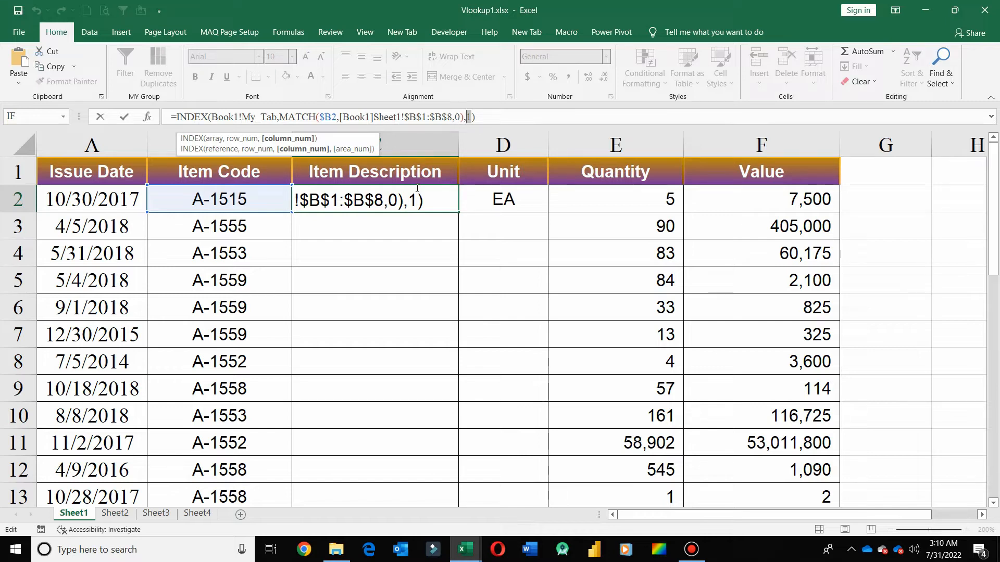
pyautogui.write('mat')
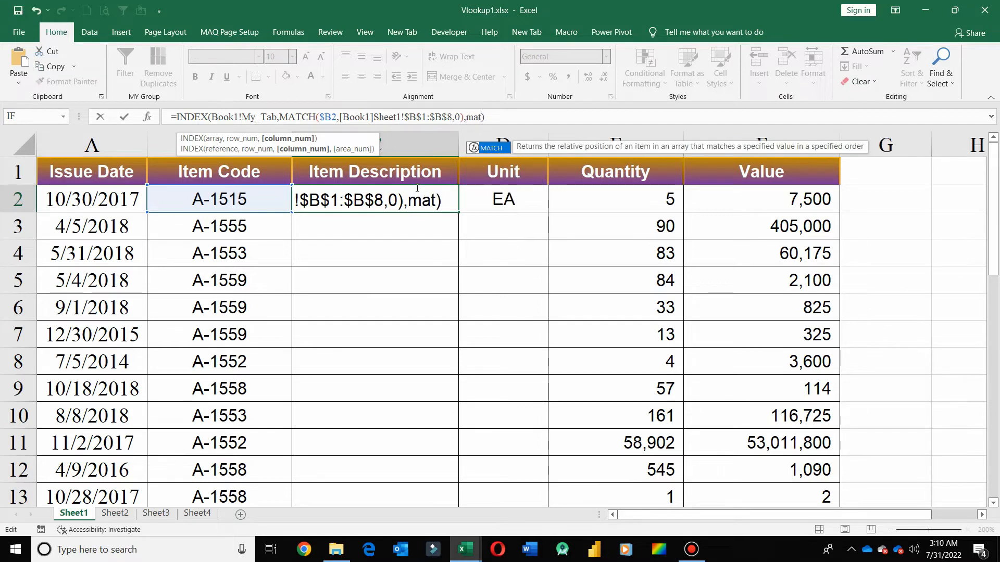
pyautogui.press('Tab')
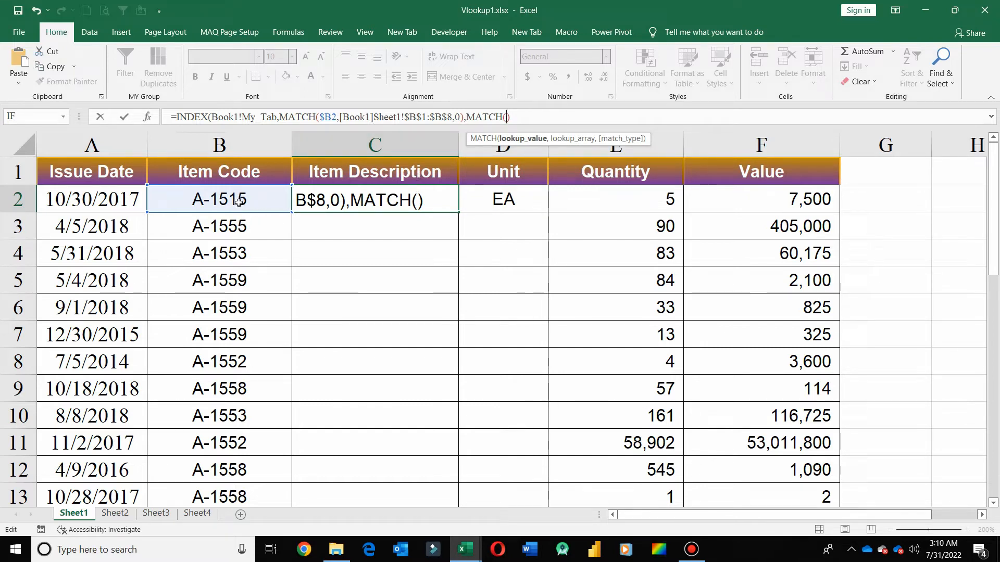
pyautogui.hotkey('ctrl', 'Tab')
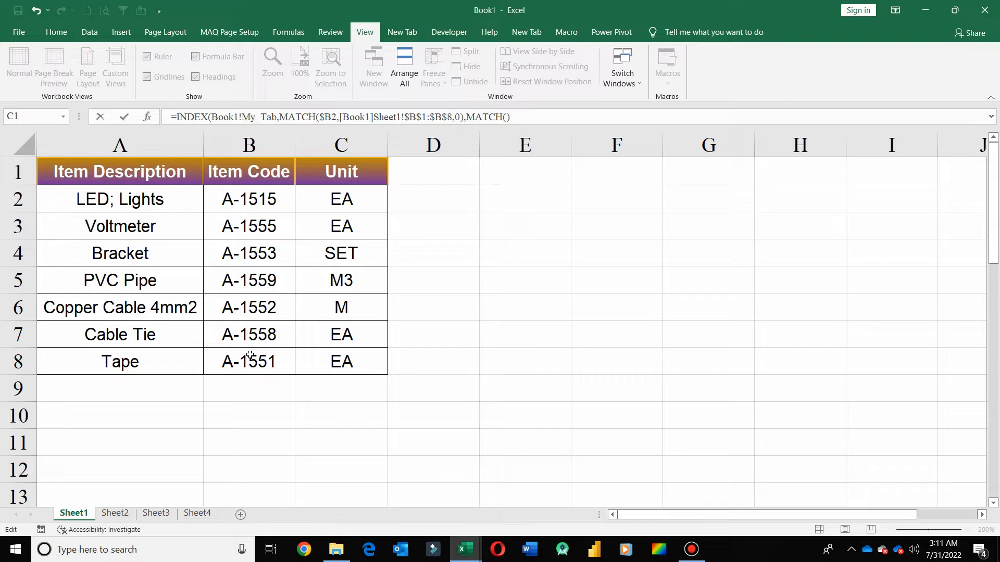
pyautogui.hotkey('ctrl', 'Tab')
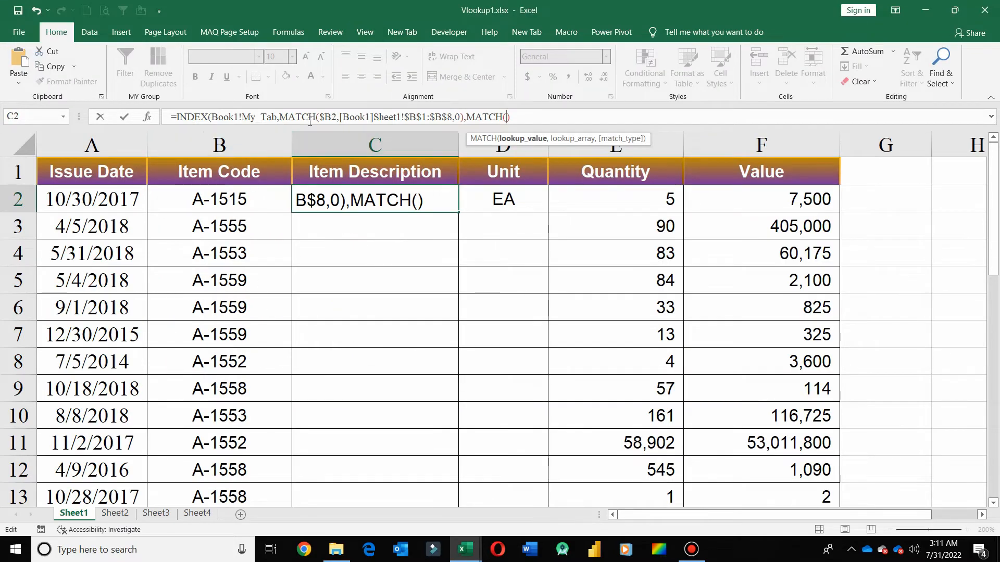
pyautogui.click(398, 117)
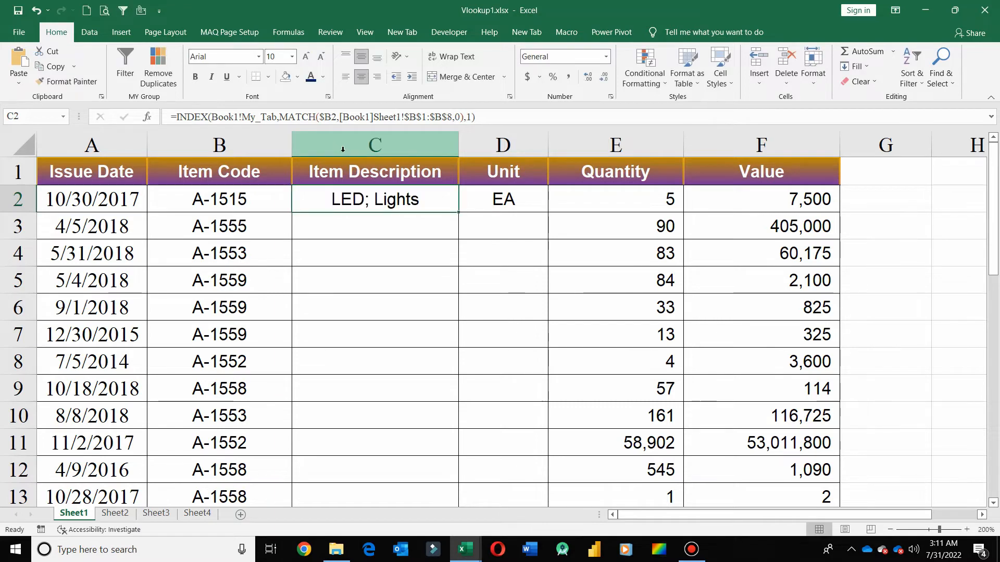
pyautogui.doubleClick(348, 199)
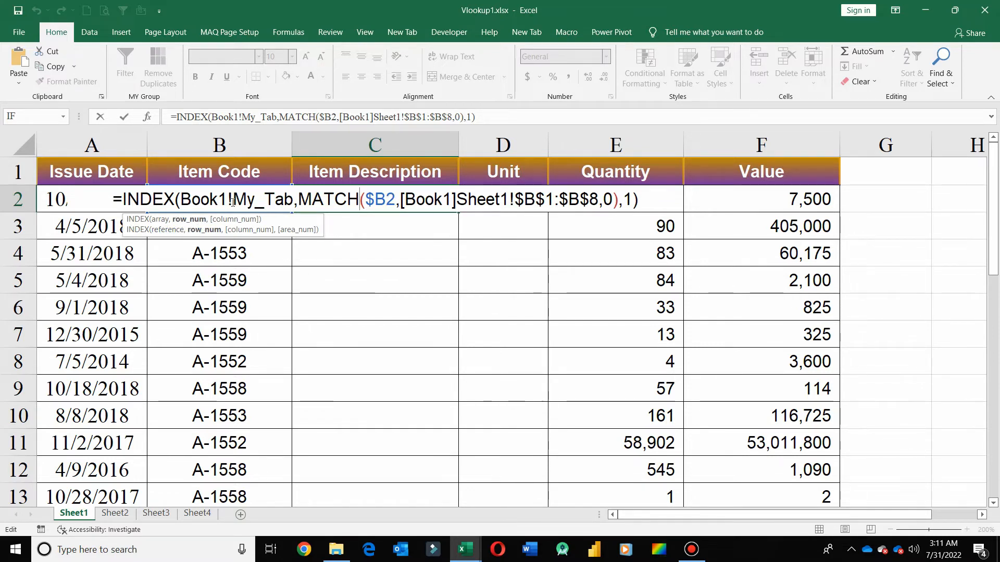
pyautogui.hotkey('ctrl', 'Tab')
pyautogui.write(',1)')
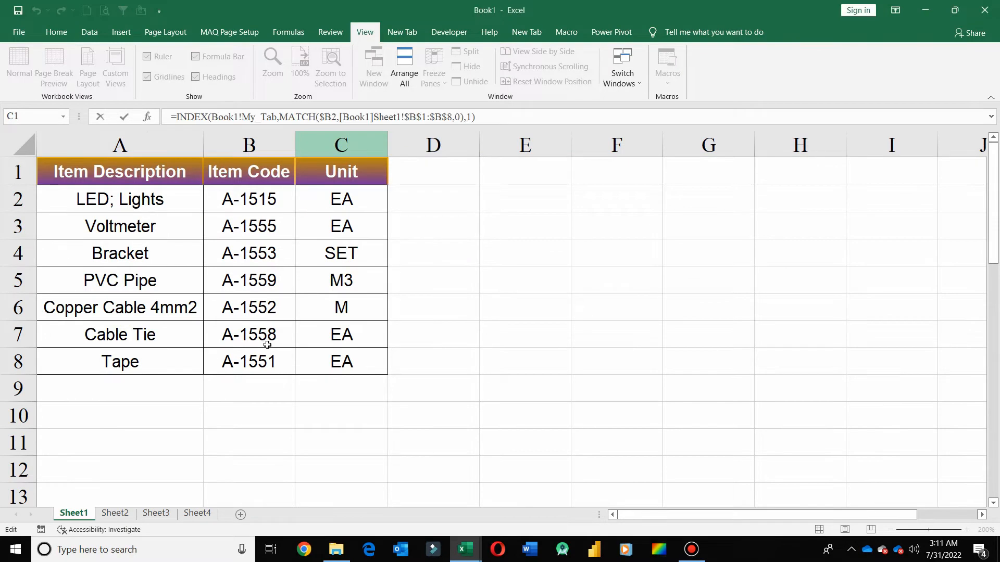
pyautogui.press('Return')
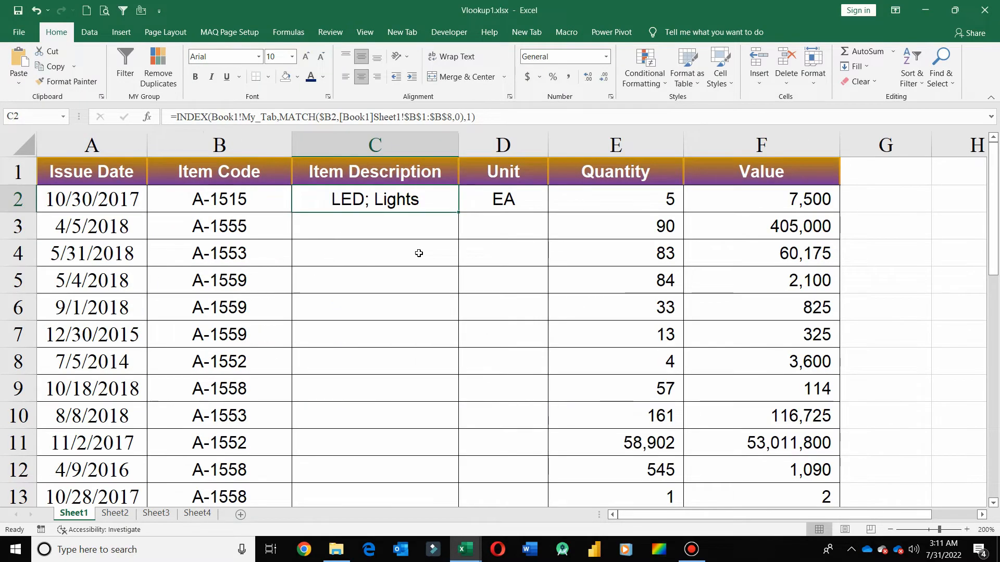
# Replace the INDEX column number in C2's formula with a MATCH function that looks up header cell C1.
pyautogui.press('F2')
pyautogui.doubleClick(630, 203)
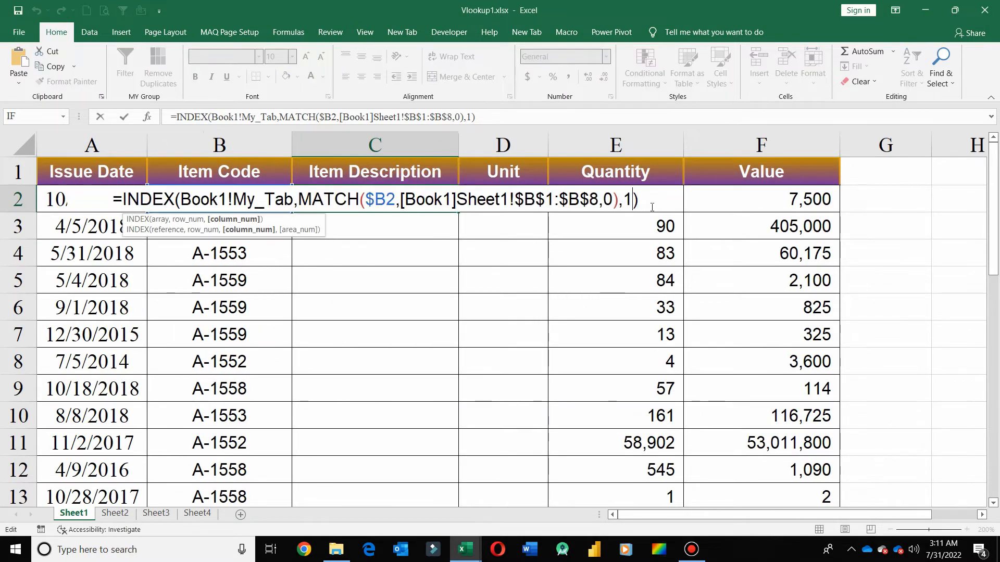
pyautogui.write('ma')
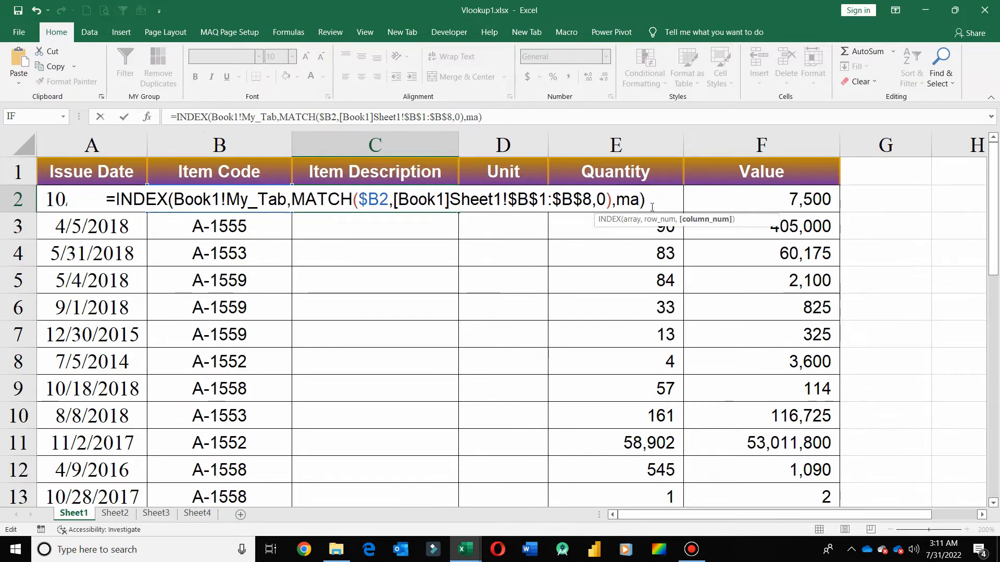
pyautogui.press('Tab')
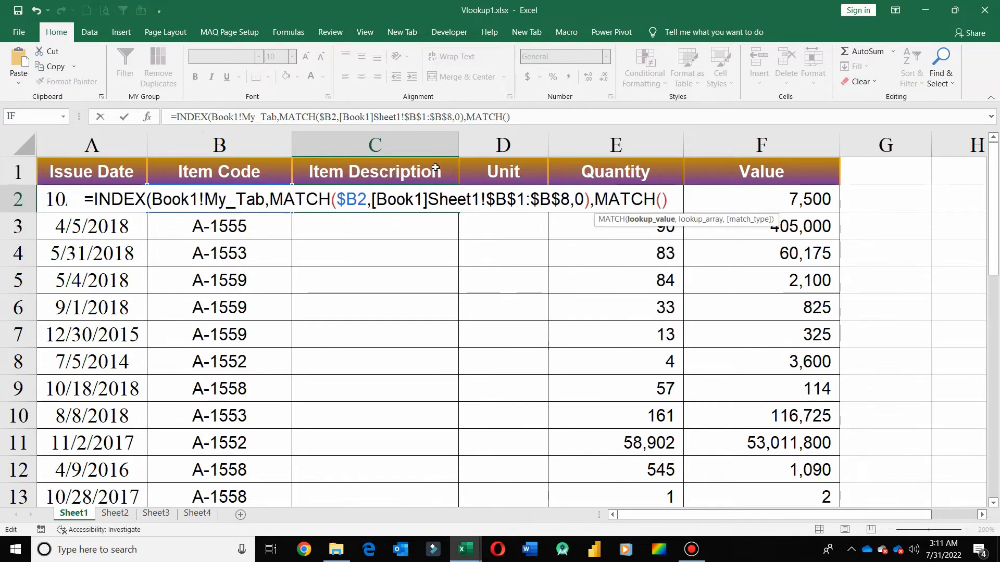
pyautogui.click(405, 177)
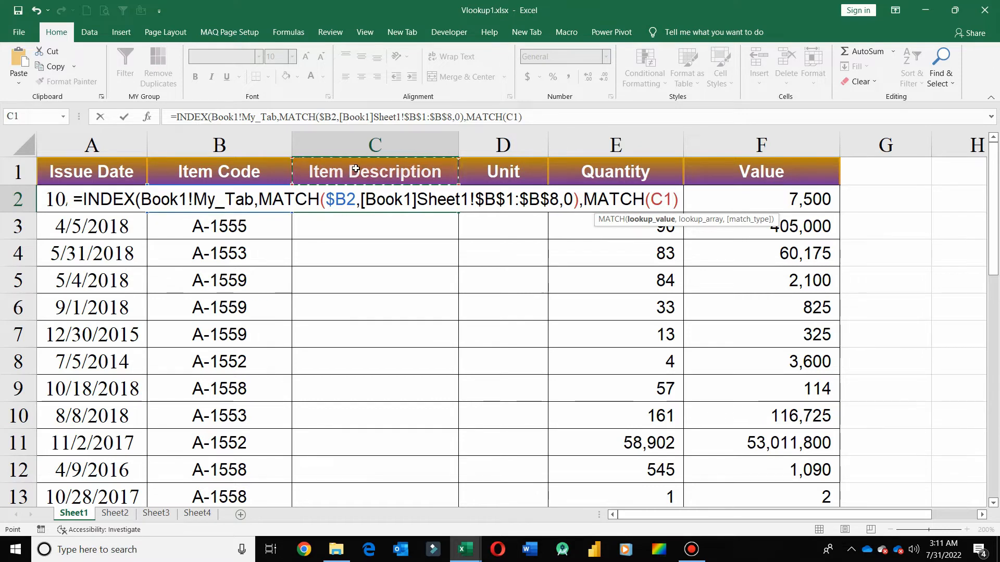
pyautogui.write(',')
# Complete the second MATCH with Book1's header row $A$1:$C$1 as lookup array and match type 0, and enter the C2 formula.
pyautogui.hotkey('ctrl', 'Tab')
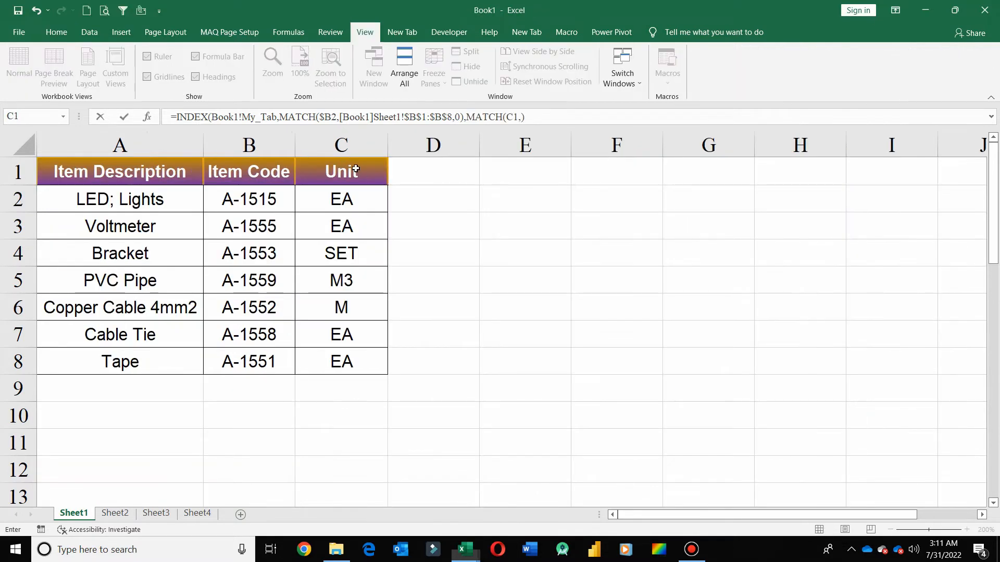
pyautogui.moveTo(127, 170); pyautogui.dragTo(359, 170)
pyautogui.moveTo(139, 237); pyautogui.dragTo(366, 223)
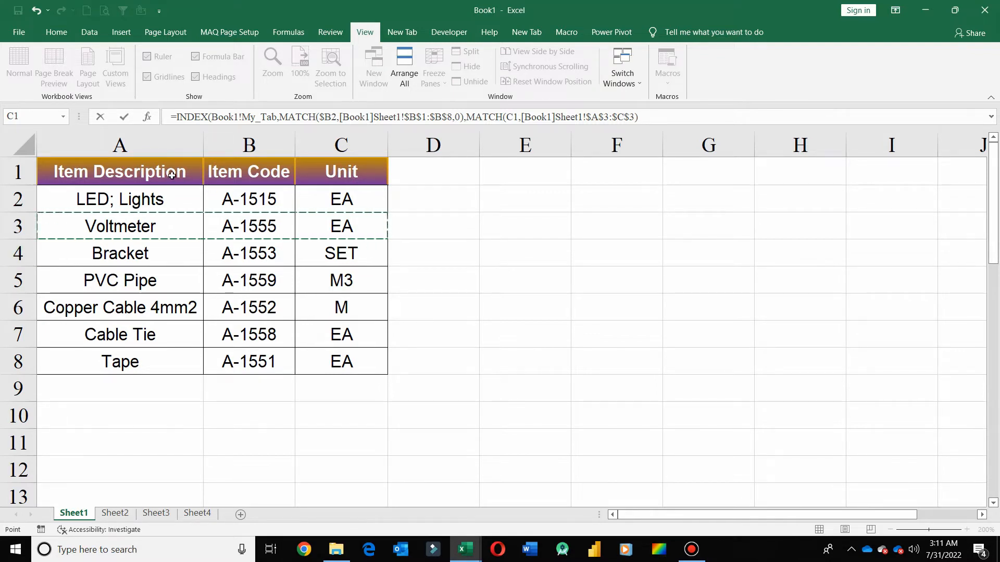
pyautogui.moveTo(150, 172); pyautogui.dragTo(326, 171)
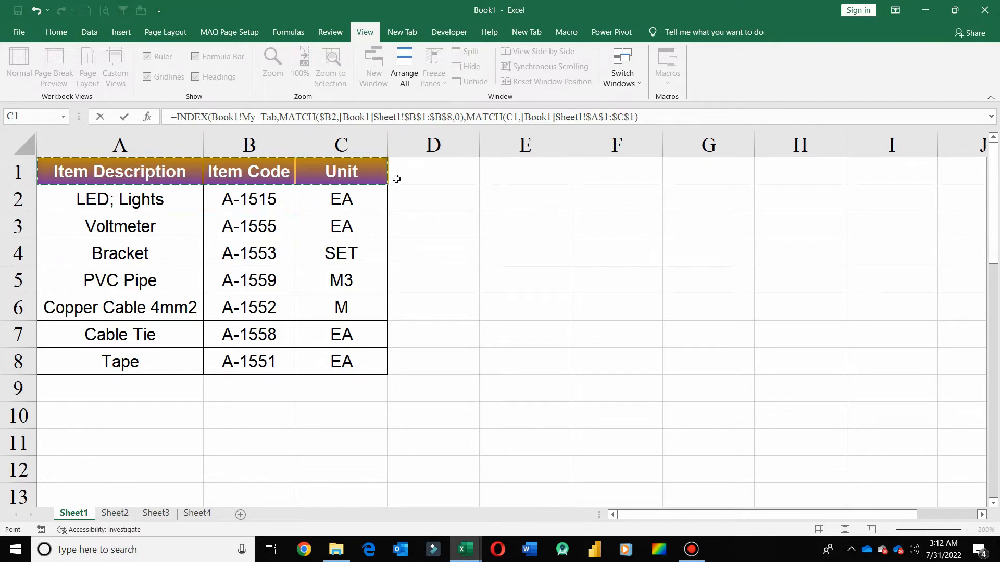
pyautogui.write(',')
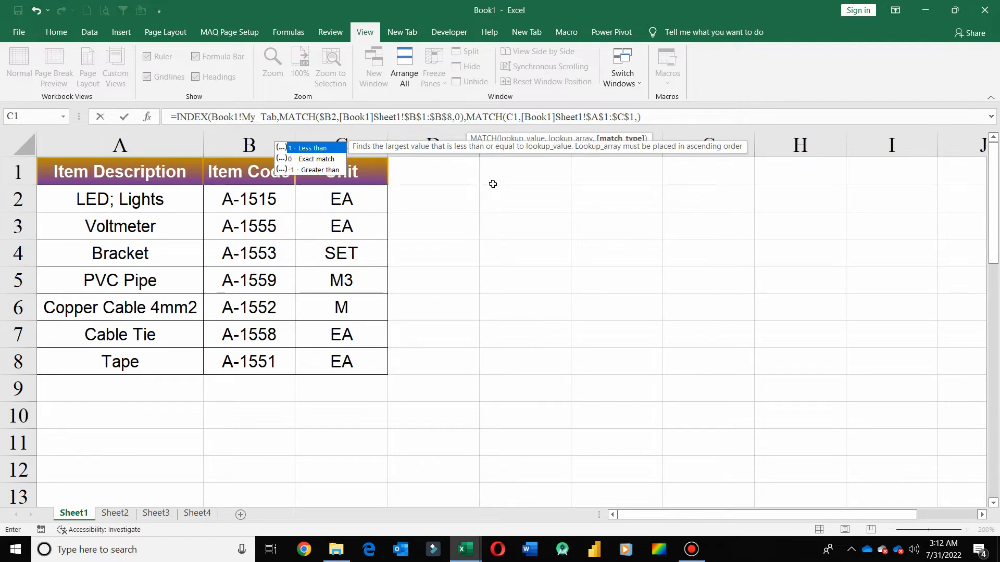
pyautogui.write('0')
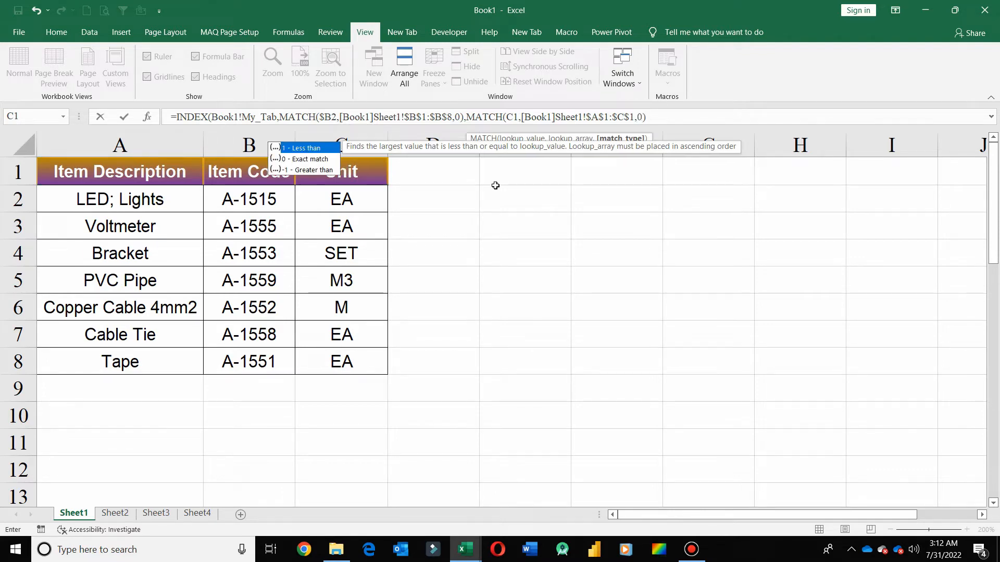
pyautogui.write(')')
pyautogui.press('Return')
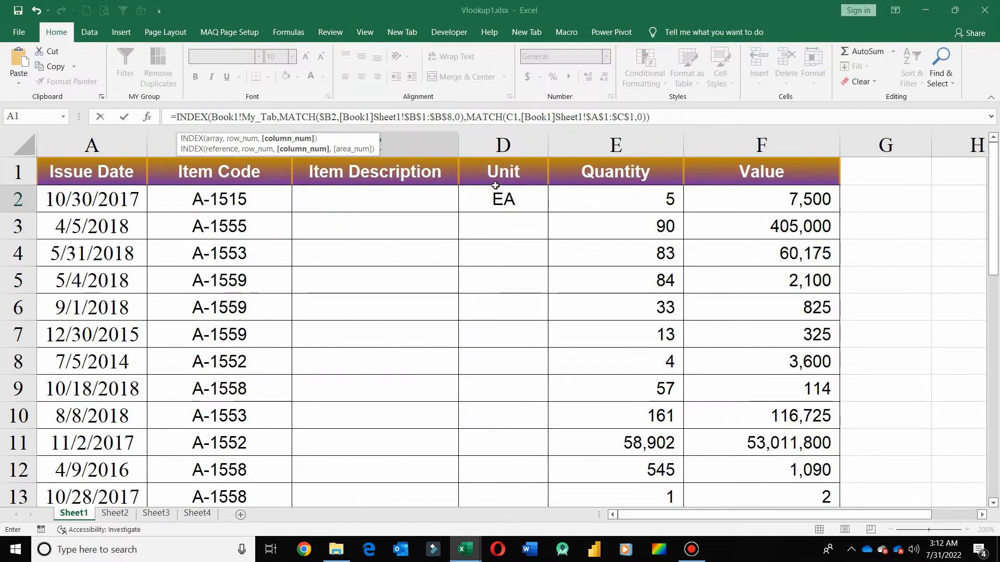
pyautogui.press('Up')
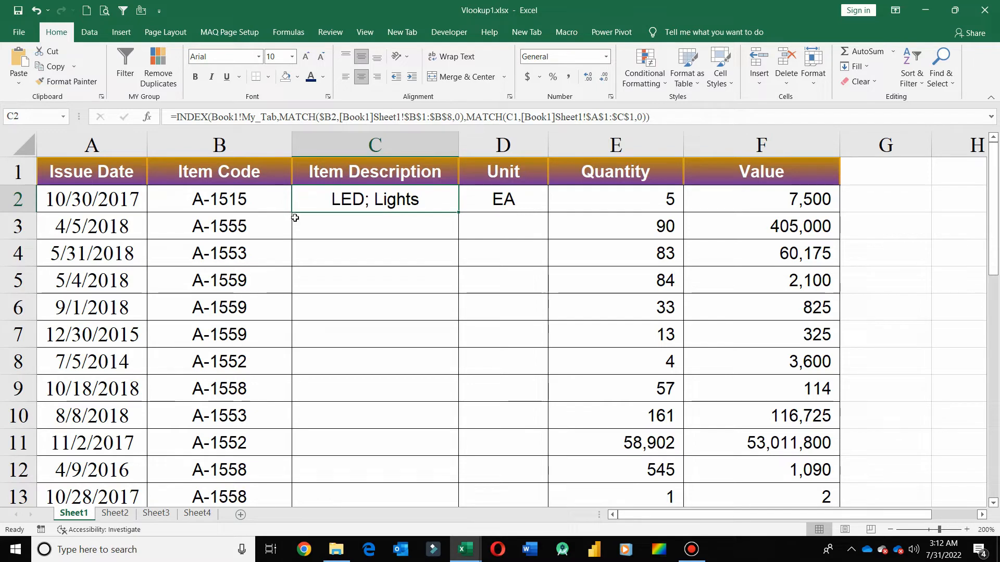
# Compare item code cell B2 and the Item Description header with the Item Code column and header row in Book1.
pyautogui.click(261, 206)
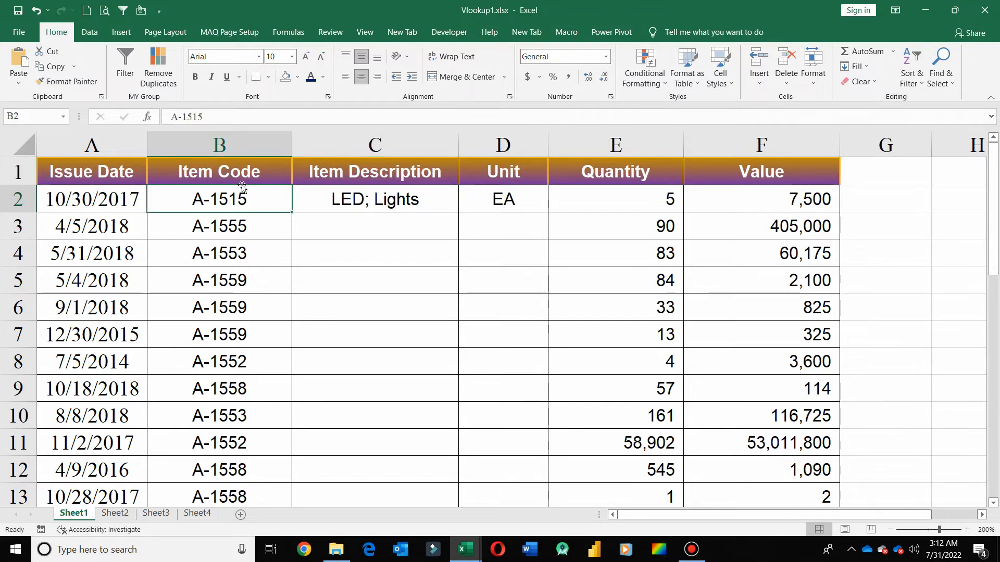
pyautogui.hotkey('alt', 'Tab')
pyautogui.moveTo(250, 172); pyautogui.dragTo(259, 360)
pyautogui.click(263, 198)
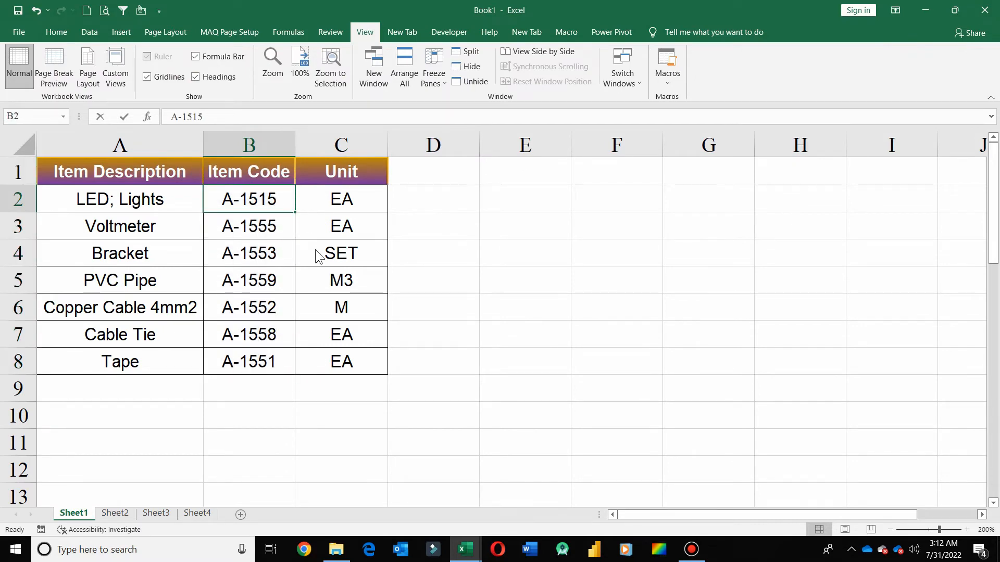
pyautogui.hotkey('alt', 'Tab')
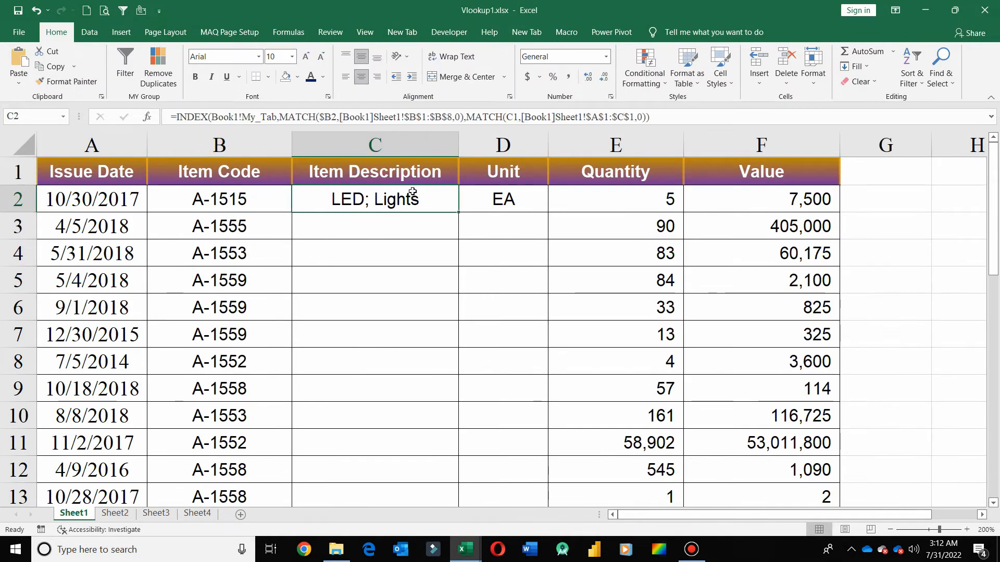
pyautogui.click(401, 174)
pyautogui.hotkey('alt', 'Tab')
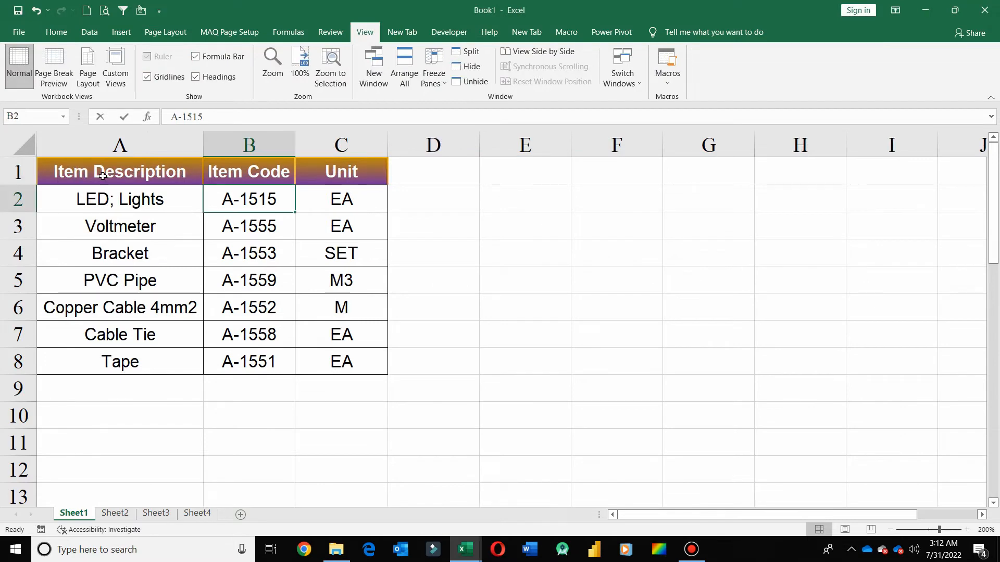
pyautogui.moveTo(103, 176); pyautogui.dragTo(339, 178)
pyautogui.click(167, 177)
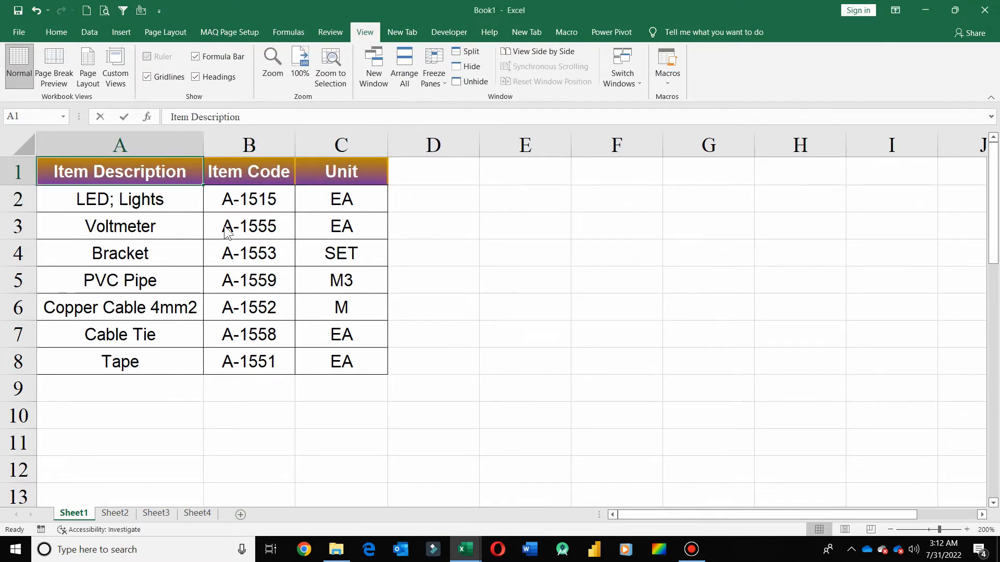
# Evaluate the row MATCH and the column MATCH separately inside C2's INDEX formula in Vlookup1.xlsx.
pyautogui.hotkey('alt', 'Tab')
pyautogui.click(414, 197)
pyautogui.press('F2')
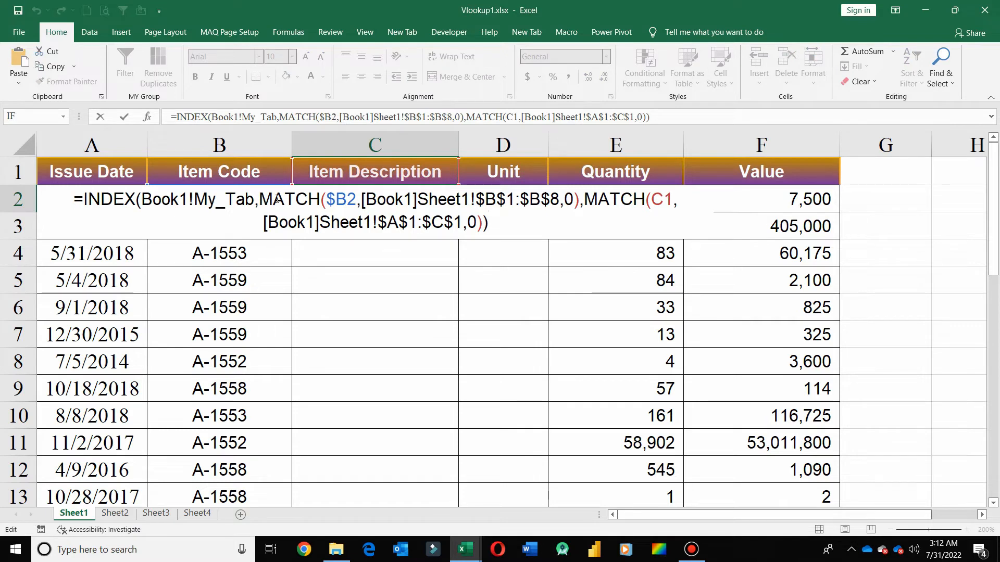
pyautogui.moveTo(259, 199); pyautogui.dragTo(580, 196)
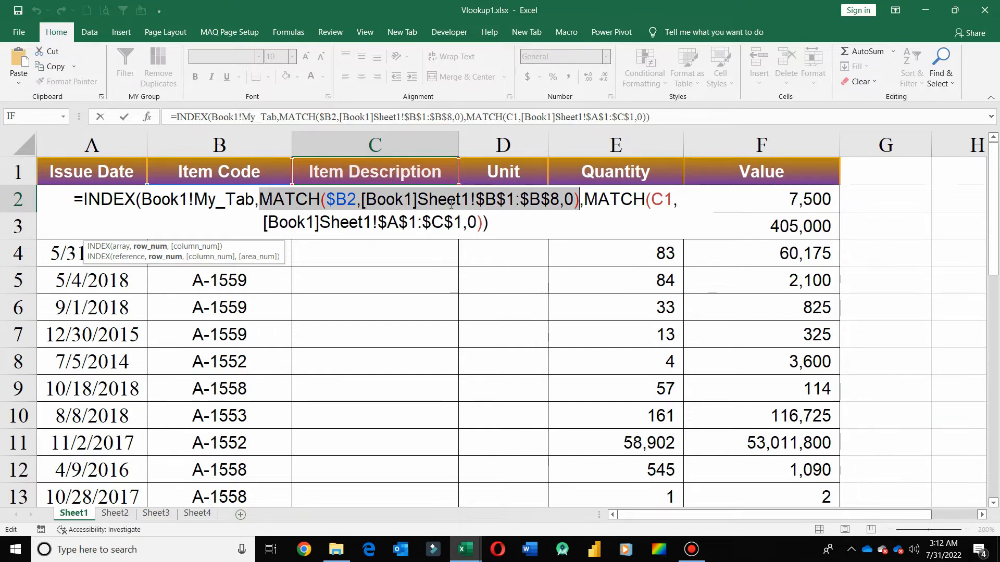
pyautogui.press('F9')
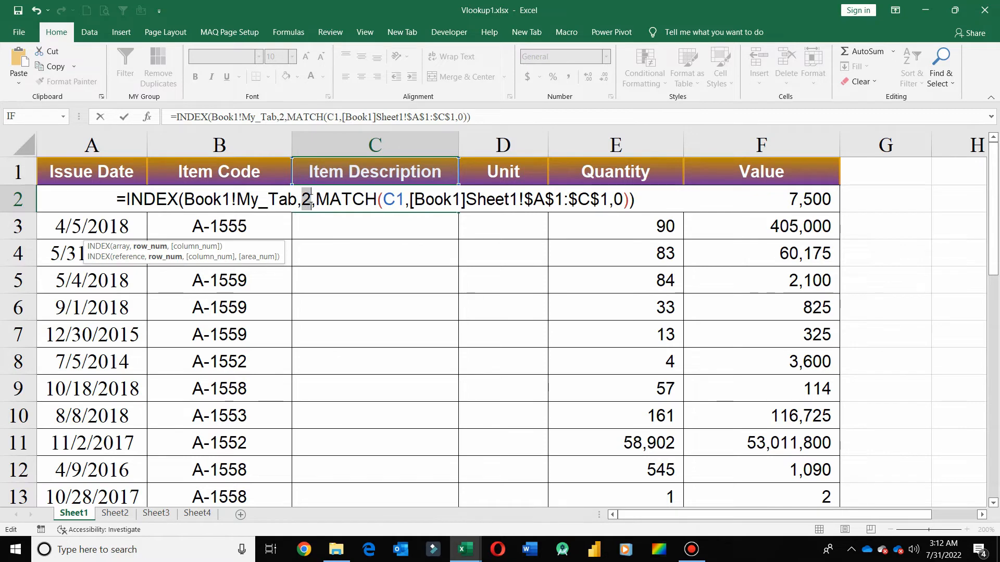
pyautogui.moveTo(316, 200); pyautogui.dragTo(629, 200)
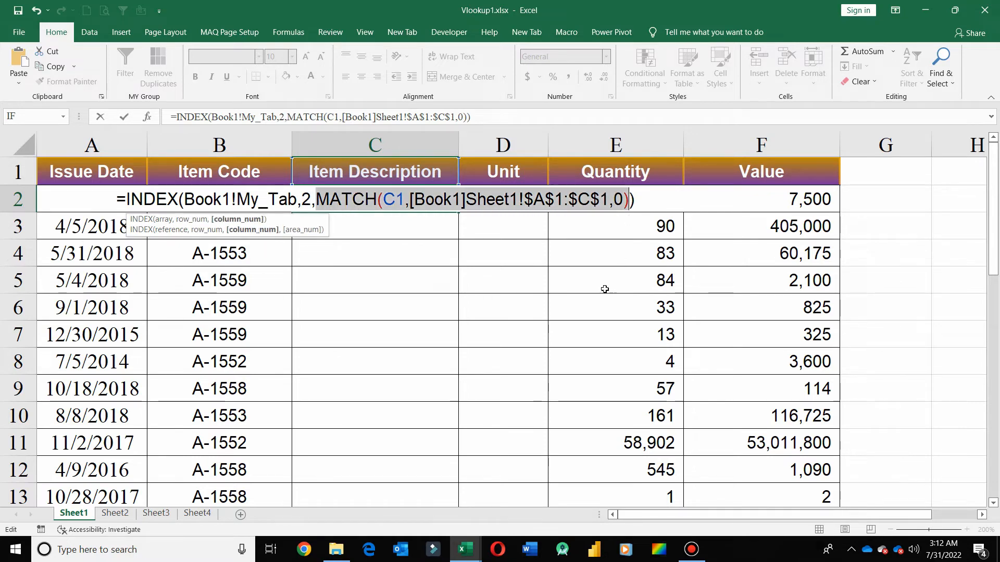
pyautogui.press('F9')
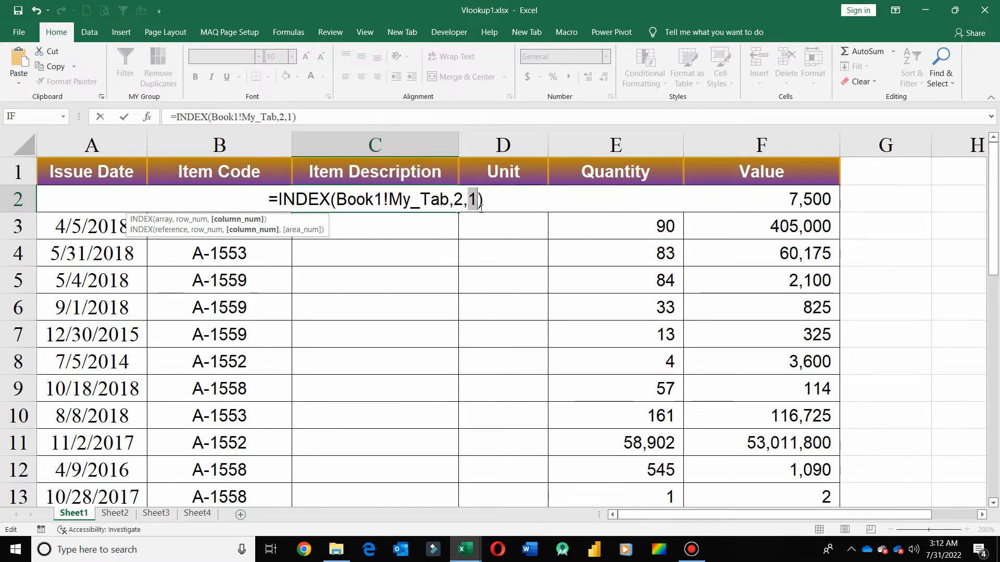
# Discard the evaluated parts of C2's formula and lock the header row in its second MATCH as C$1.
pyautogui.press('Escape')
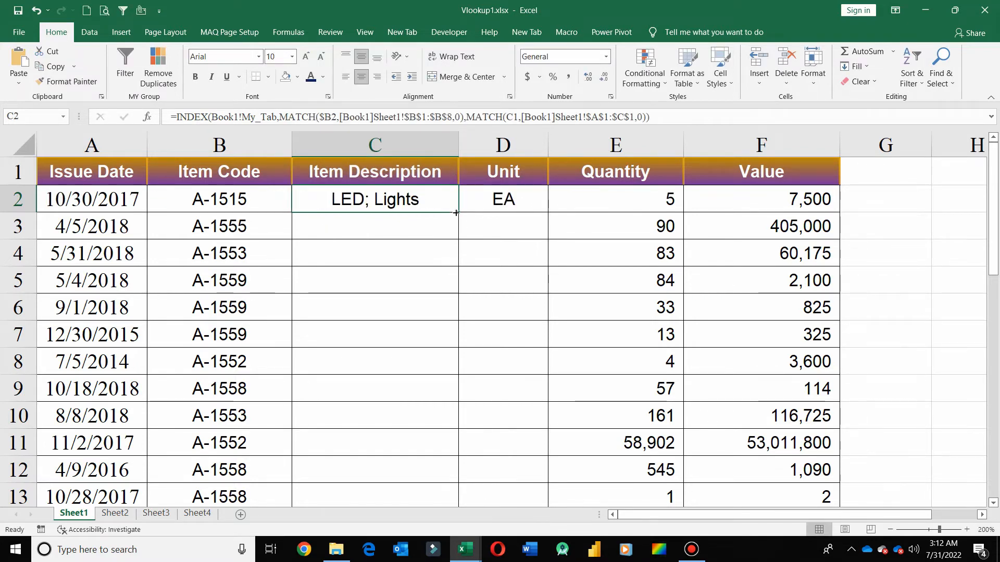
pyautogui.moveTo(456, 212)
pyautogui.mouseDown()
pyautogui.moveTo(471, 214)
pyautogui.moveTo(446, 211)
pyautogui.mouseUp()
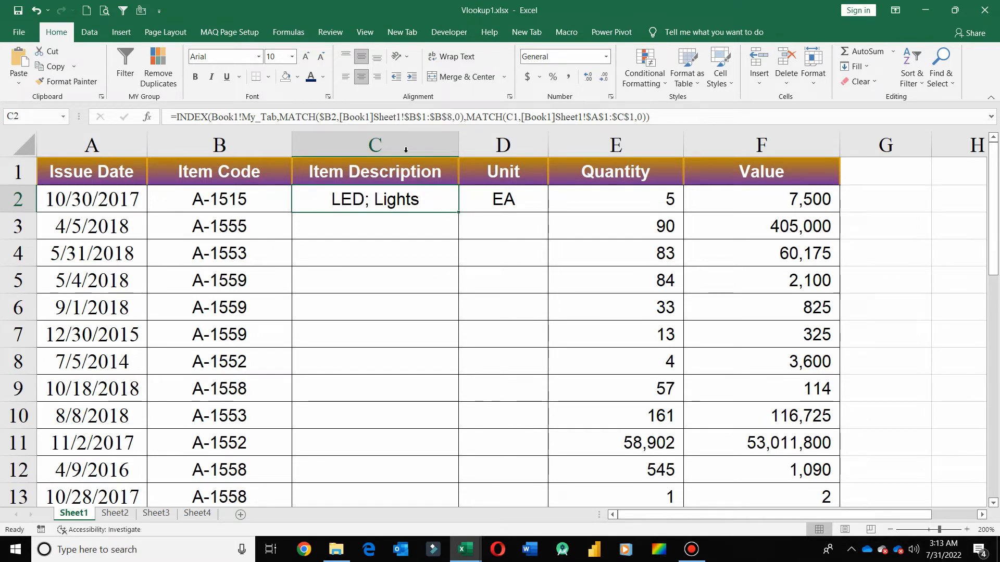
pyautogui.click(255, 195)
pyautogui.click(336, 198)
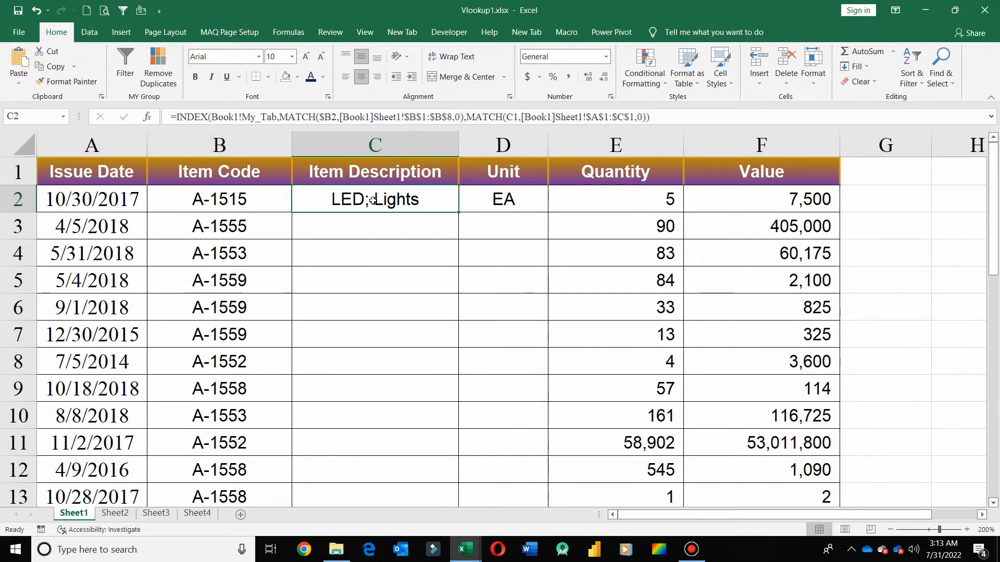
pyautogui.click(570, 116)
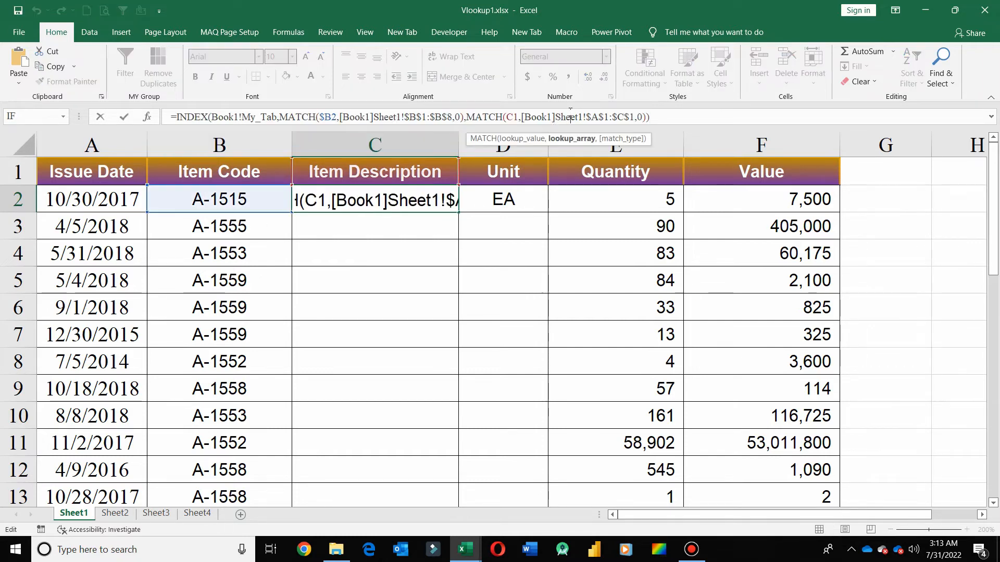
pyautogui.click(514, 117)
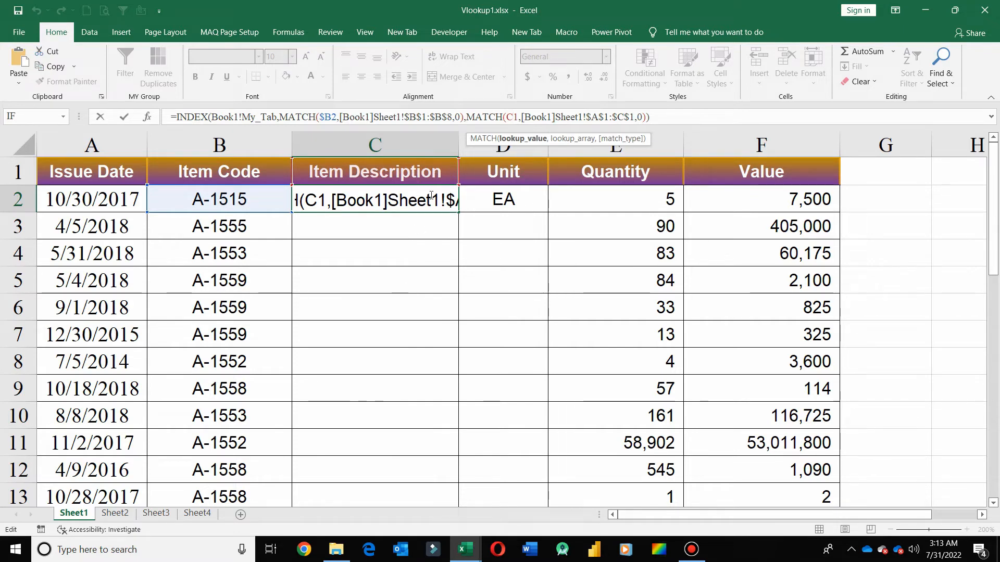
pyautogui.press('F4')
pyautogui.press('F4')
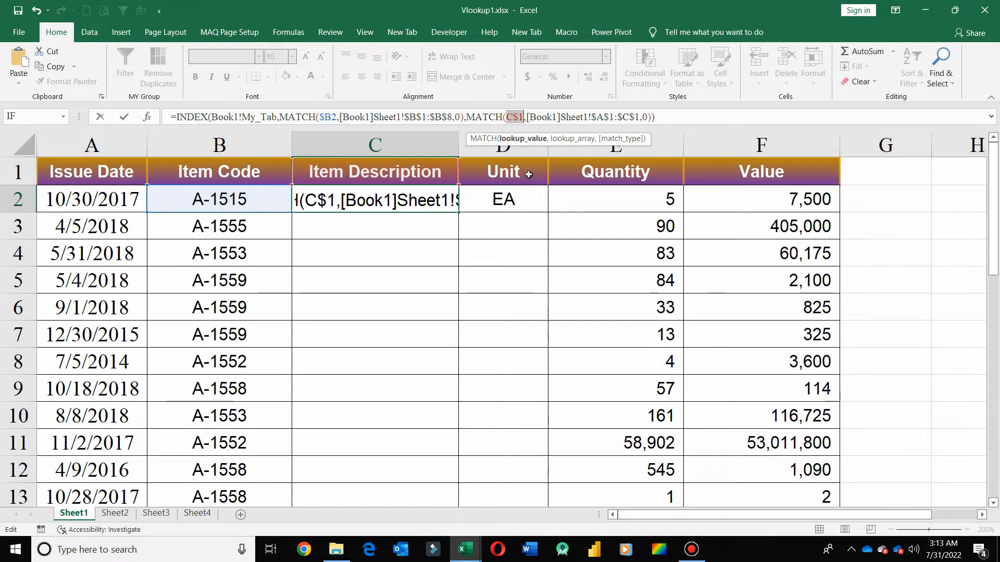
pyautogui.press('Return')
# Copy C2's formula across to D2 and compare the header reference in both cells.
pyautogui.click(451, 206)
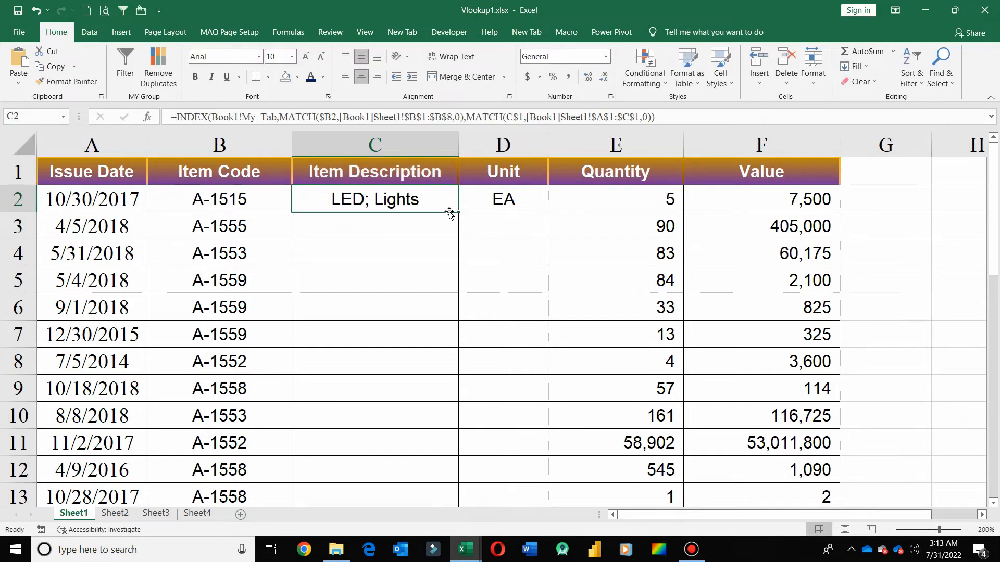
pyautogui.moveTo(458, 212); pyautogui.dragTo(522, 212)
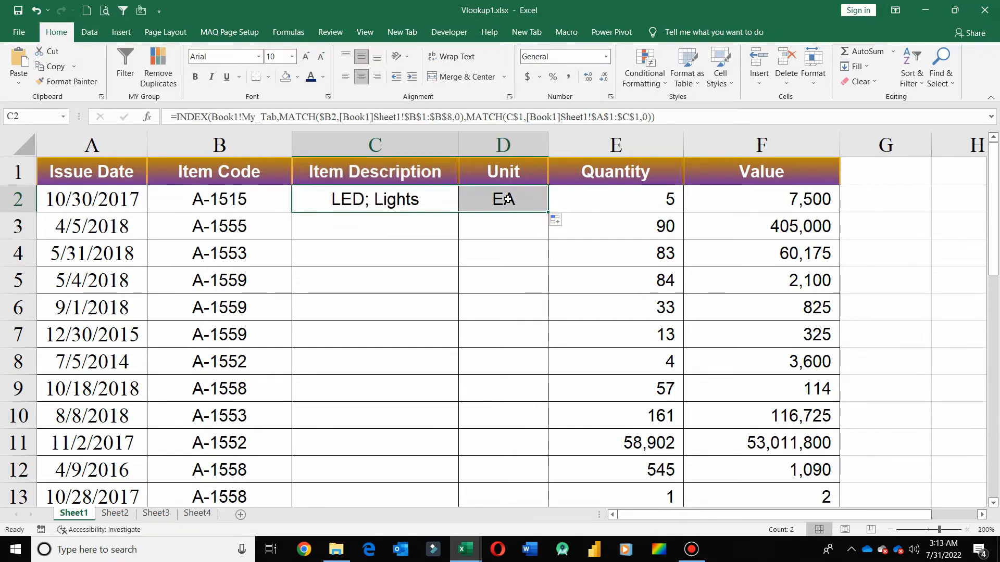
pyautogui.click(504, 198)
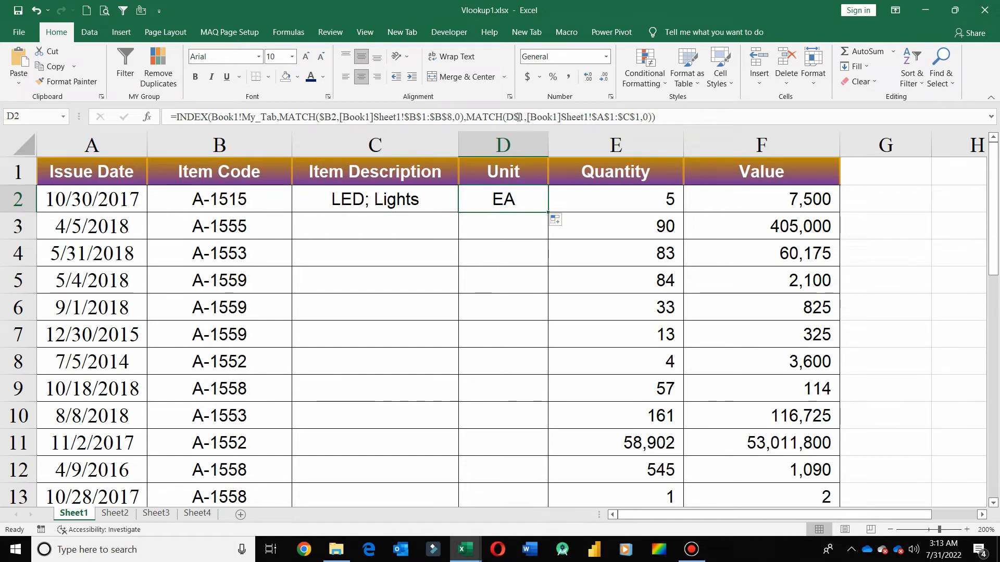
pyautogui.click(425, 199)
pyautogui.click(481, 194)
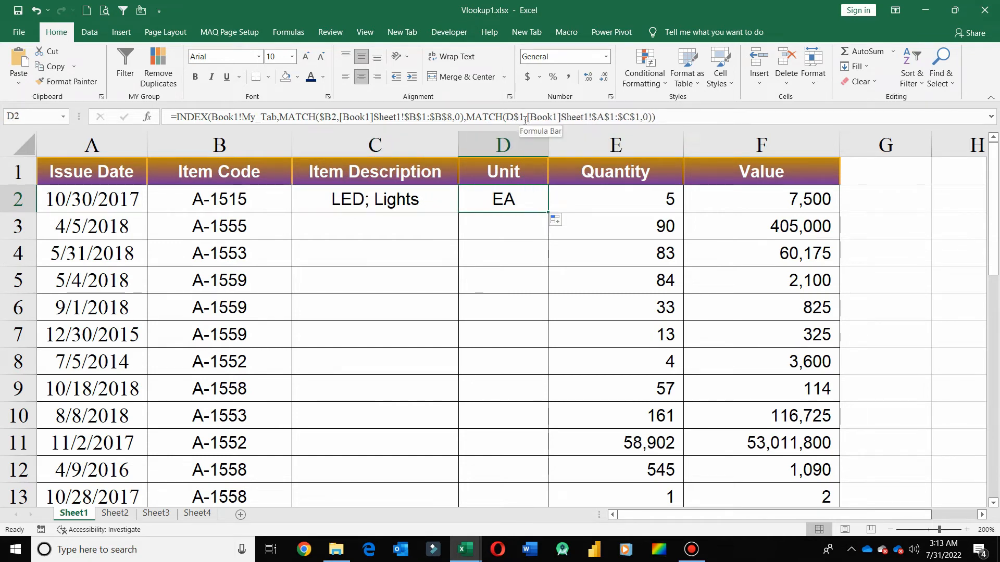
# Fill the formulas in C2:D2 down the Item Description and Unit columns and check the first row's formulas.
pyautogui.moveTo(434, 202); pyautogui.dragTo(503, 198)
pyautogui.doubleClick(548, 212)
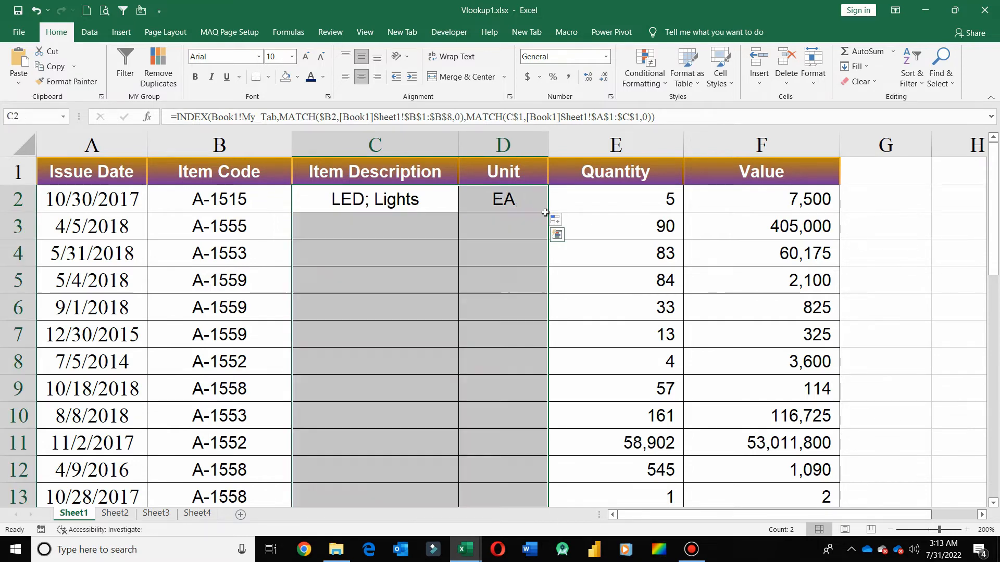
pyautogui.click(506, 198)
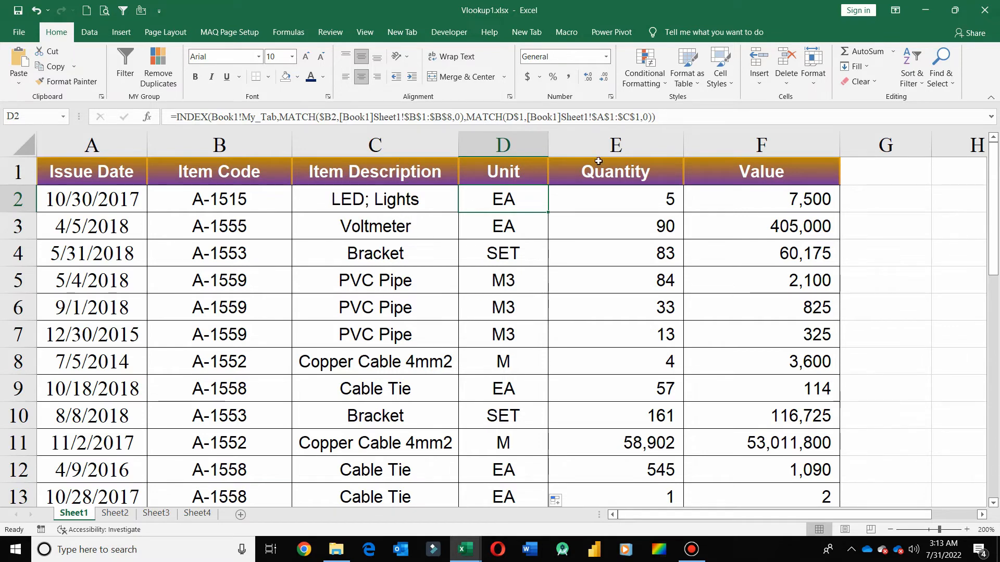
pyautogui.click(419, 205)
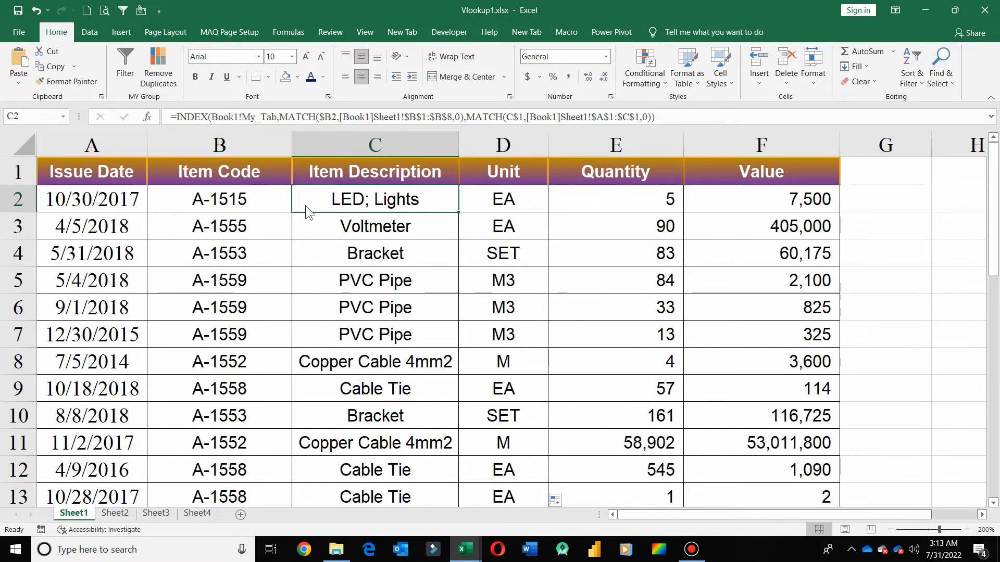
# In Book1, move the Item Code column in front of Item Description and check C2's formula in Vlookup1.xlsx.
pyautogui.hotkey('ctrl', 'Tab')
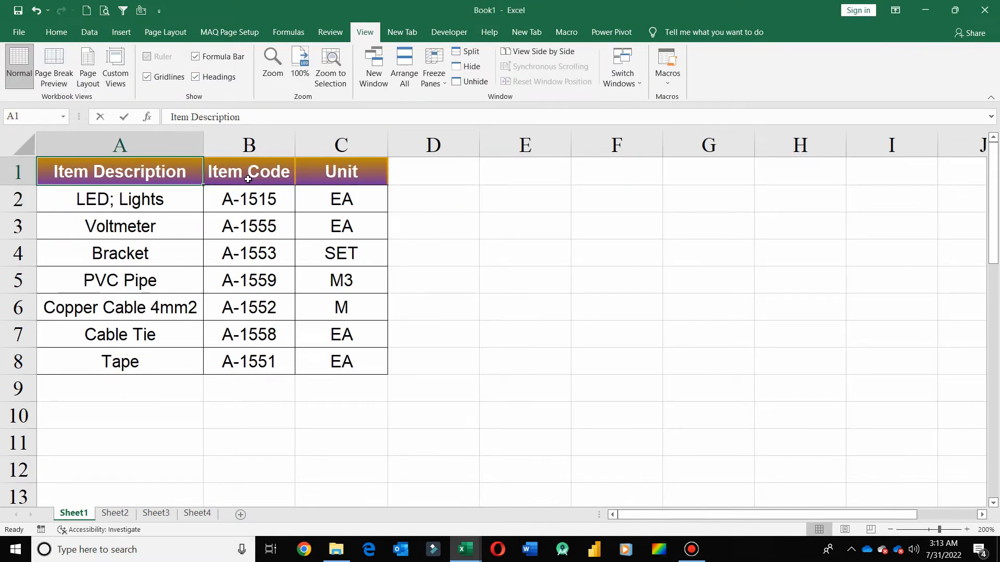
pyautogui.hotkey('ctrl', 'Tab')
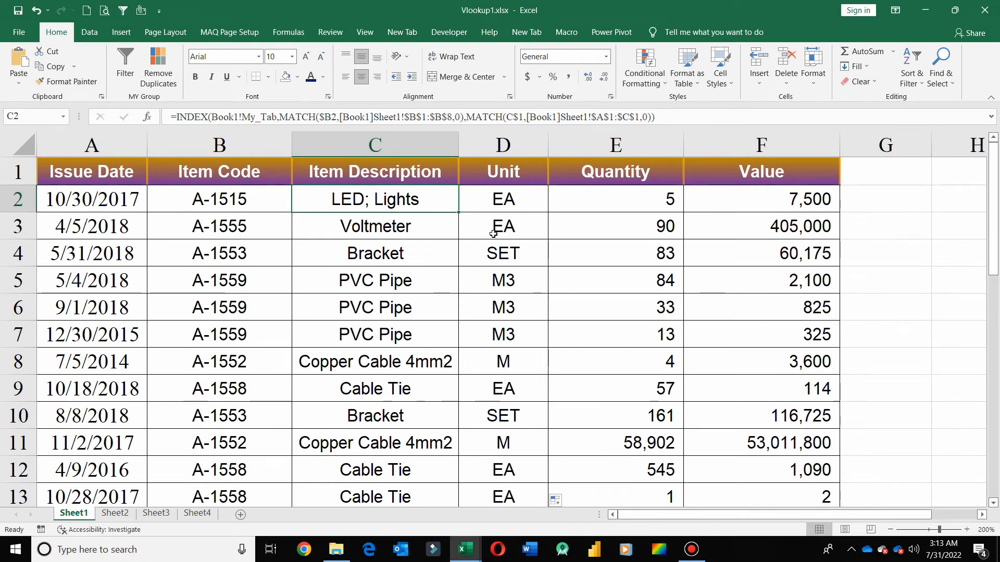
pyautogui.hotkey('ctrl', 'Tab')
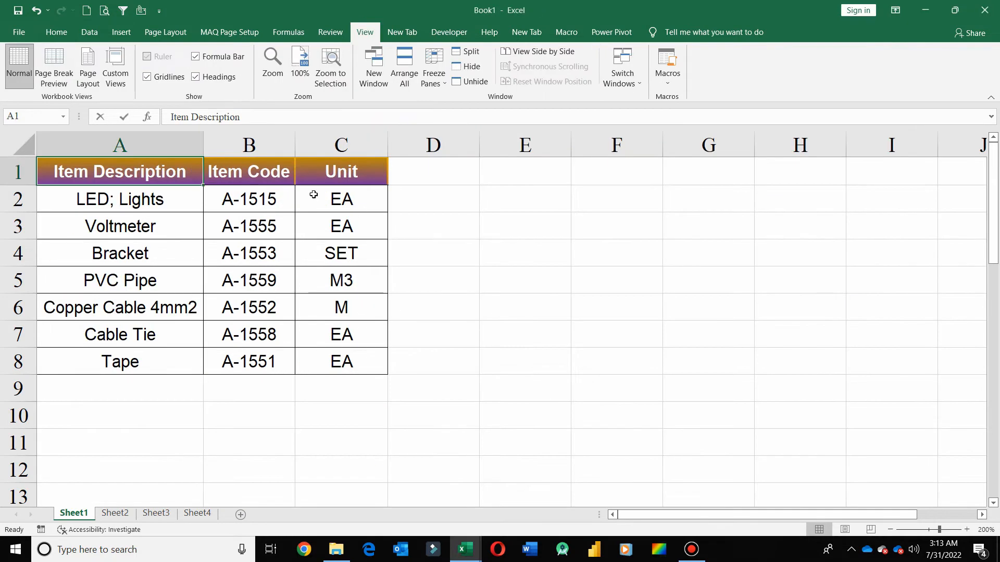
pyautogui.click(265, 154)
pyautogui.rightClick(262, 144)
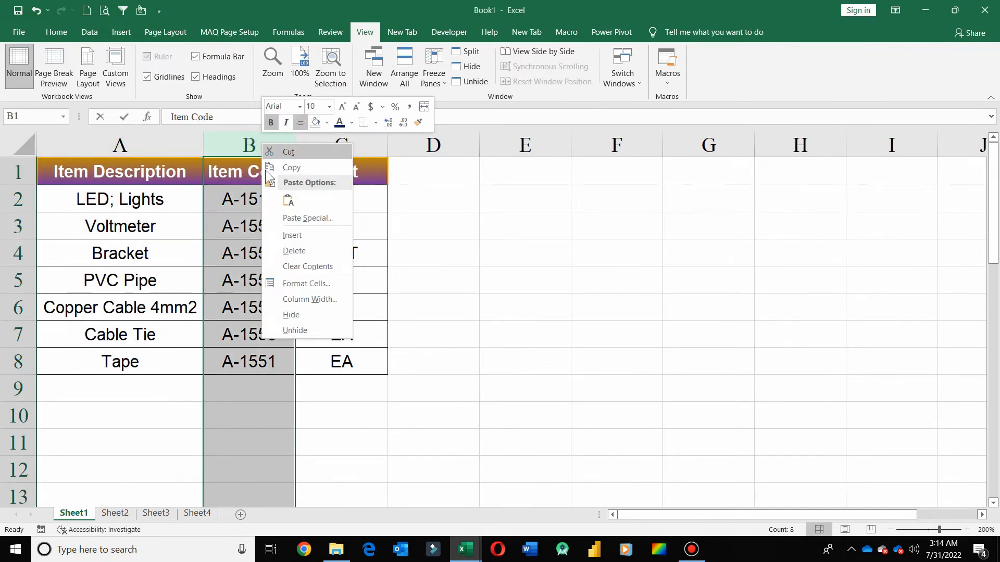
pyautogui.click(263, 144)
pyautogui.rightClick(266, 146)
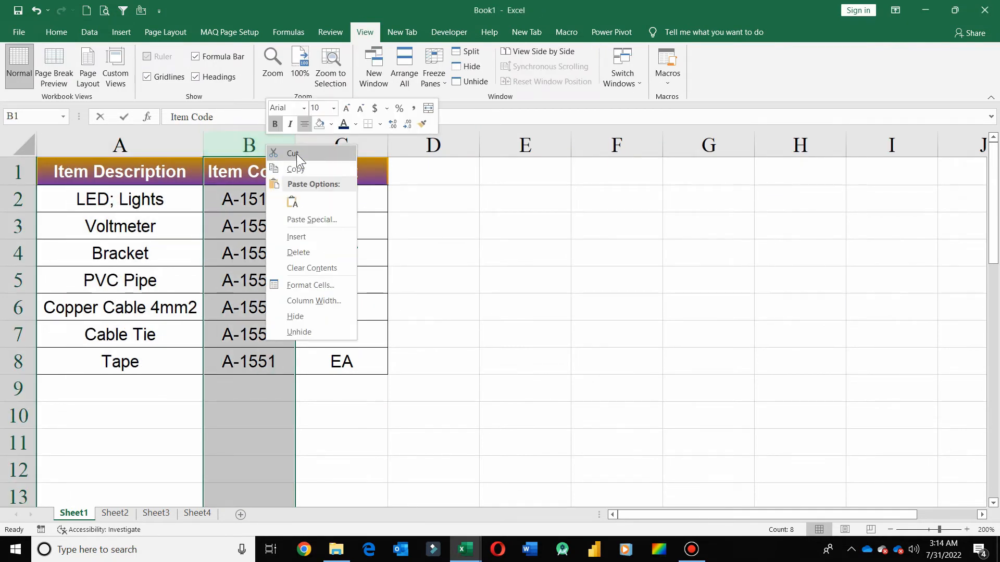
pyautogui.click(190, 233)
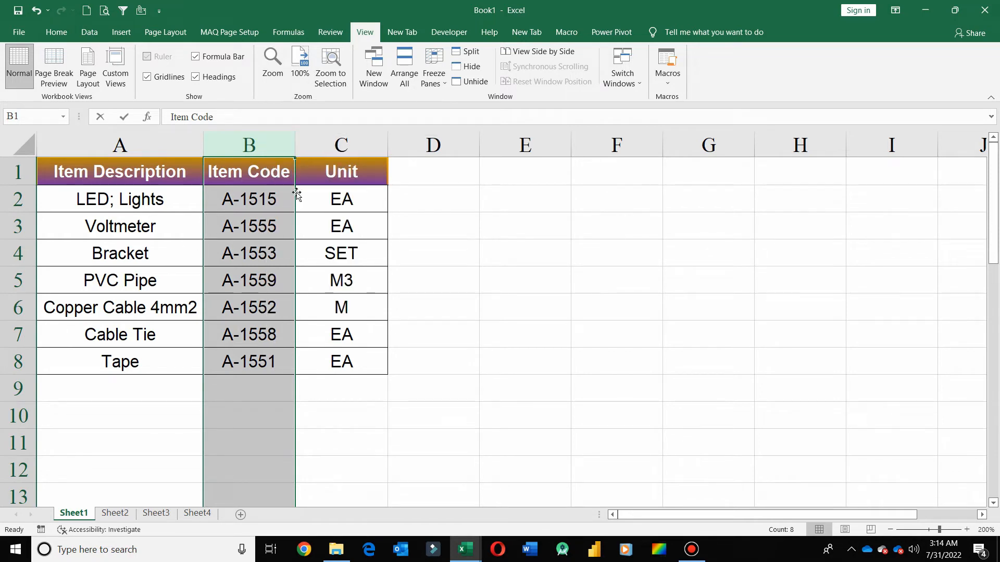
pyautogui.moveTo(298, 198); pyautogui.dragTo(104, 223)
pyautogui.press('shift')
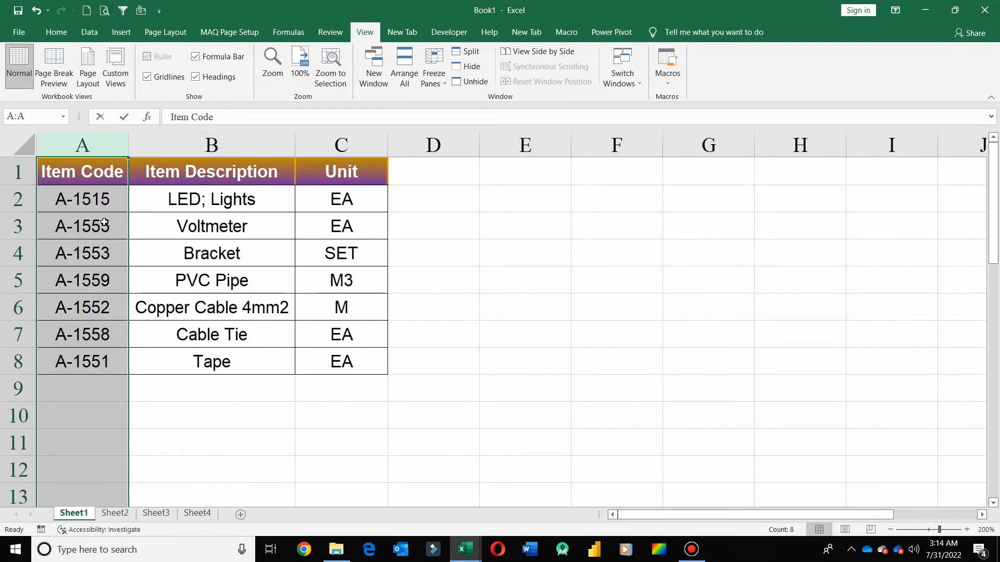
pyautogui.click(271, 248)
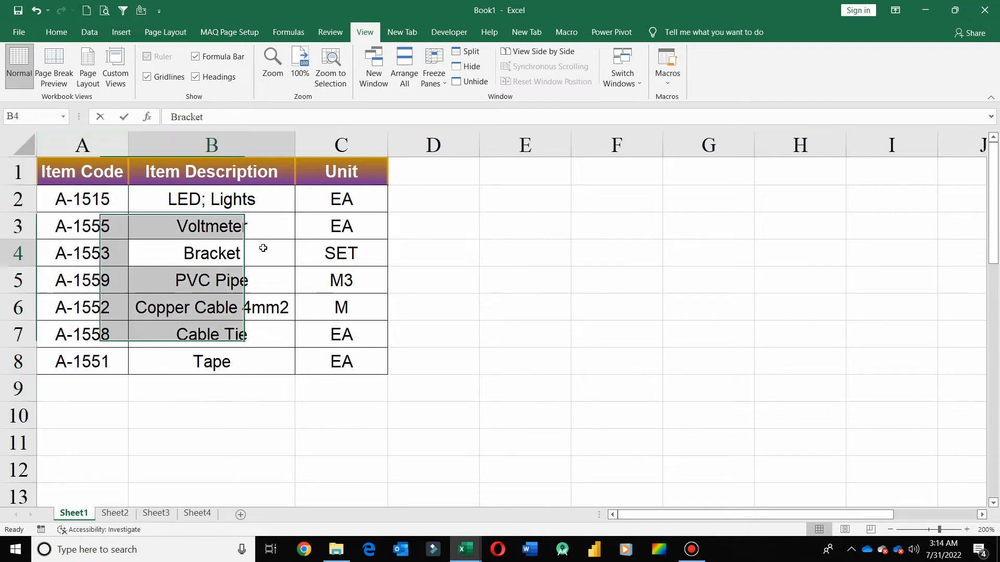
pyautogui.hotkey('ctrl', 'Tab')
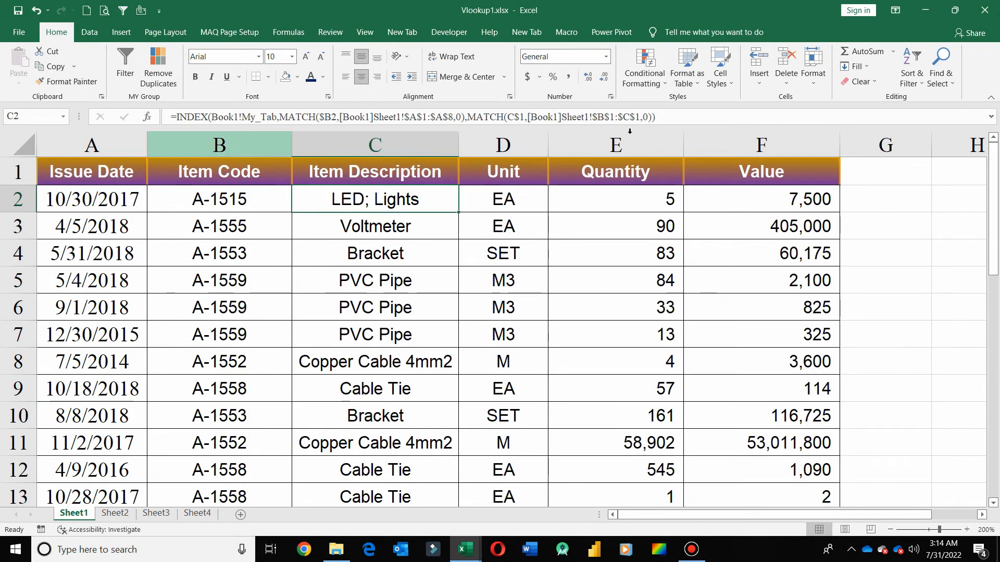
# Insert a blank column before Item Description in Book1 and recheck the lookup results in Vlookup1.xlsx.
pyautogui.hotkey('ctrl', 'Tab')
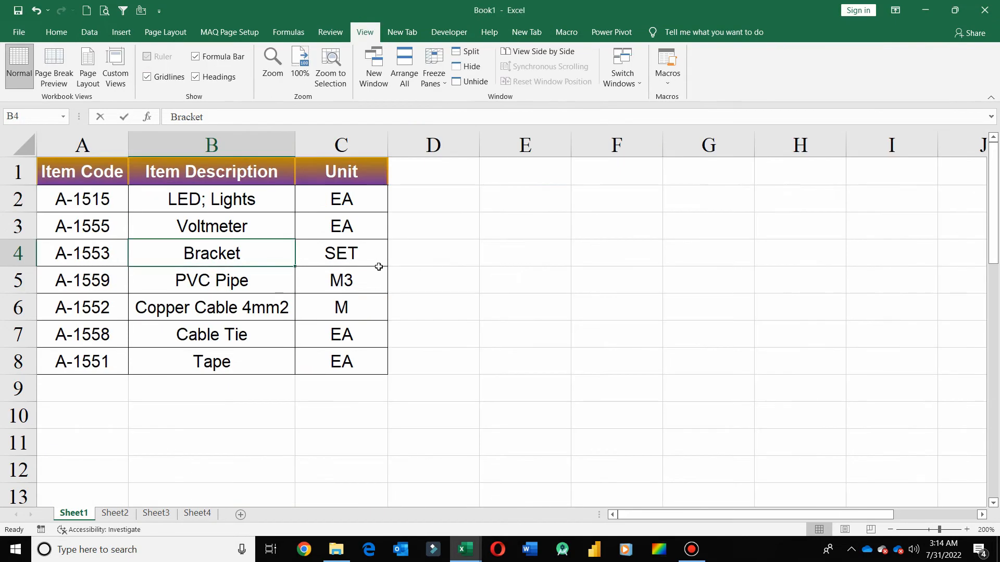
pyautogui.click(174, 139)
pyautogui.hotkey('ctrl', 'shift', '+')
pyautogui.hotkey('ctrl', 'Tab')
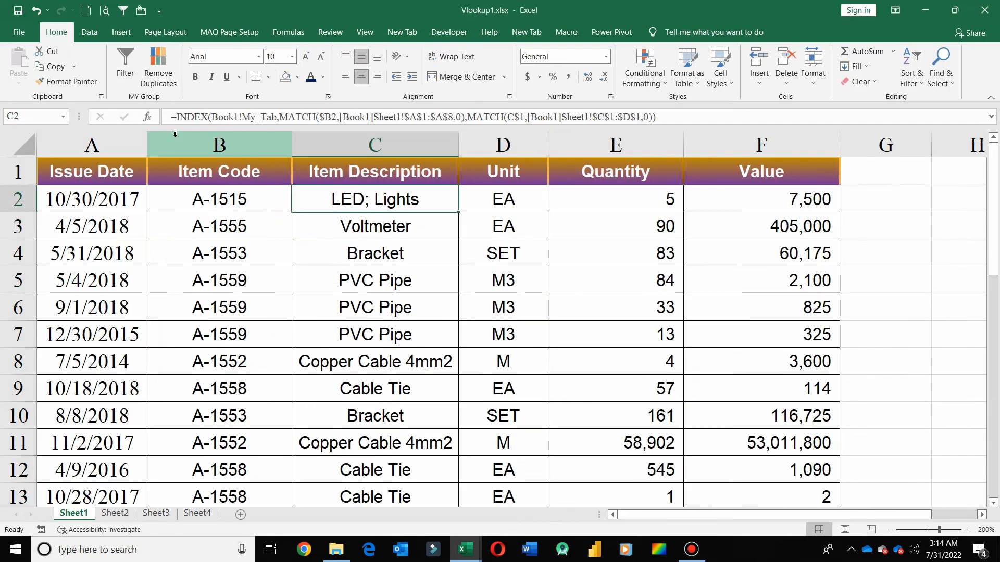
# Insert a blank column before Unit in Book1 and check the lookup results in Vlookup1.xlsx again.
pyautogui.hotkey('ctrl', 'Tab')
pyautogui.click(423, 142)
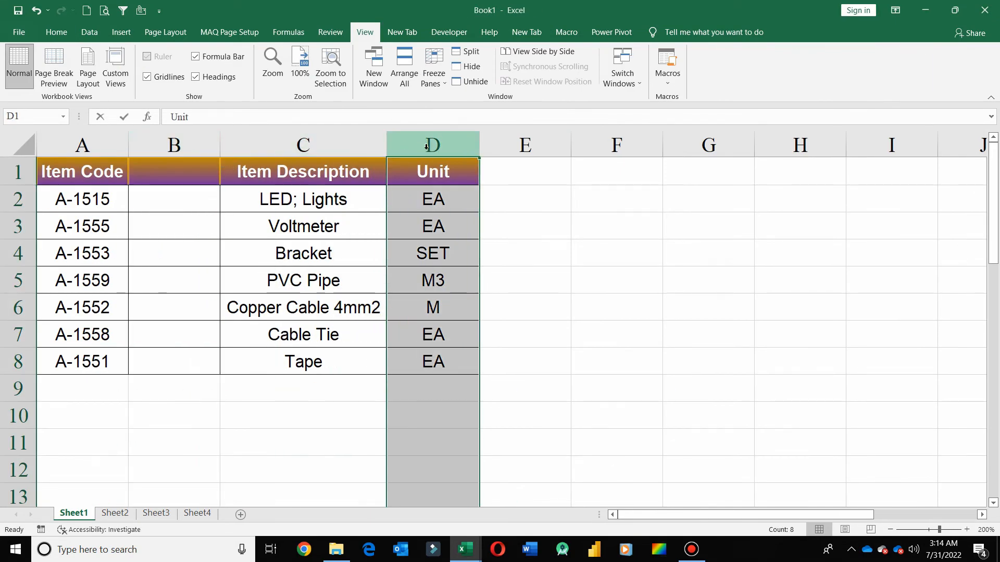
pyautogui.hotkey('ctrl', 'shift', '+')
pyautogui.hotkey('alt', 'Tab')
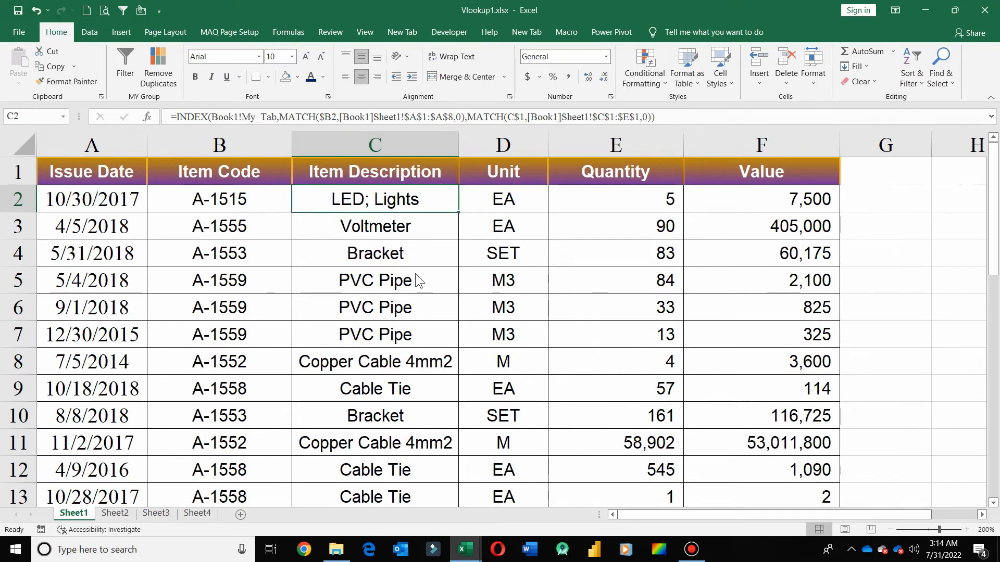
# Review Book1's rearranged table, return to Vlookup1.xlsx, and minimize both workbooks to show the desktop.
pyautogui.hotkey('alt', 'Tab')
pyautogui.click(174, 199)
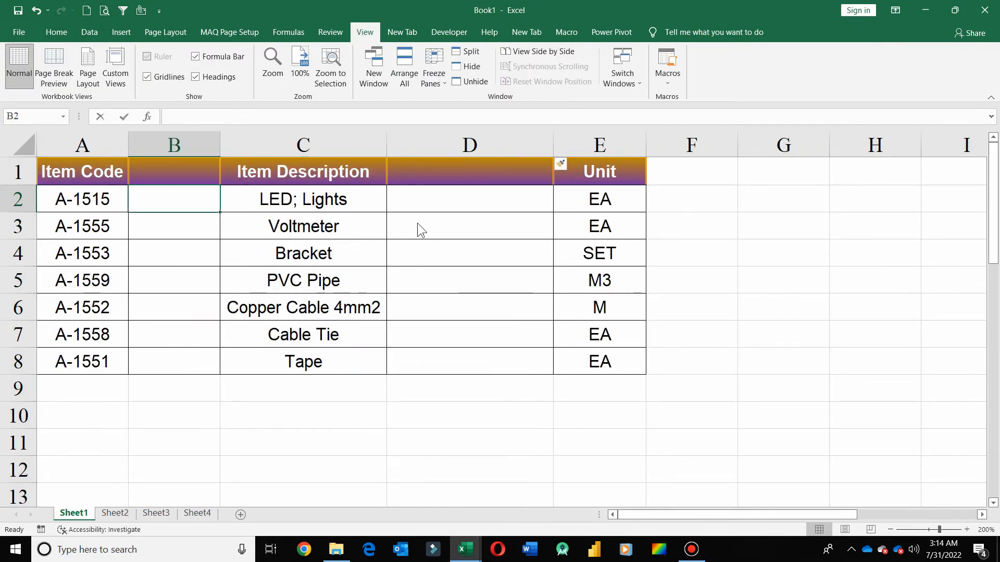
pyautogui.hotkey('alt', 'Tab')
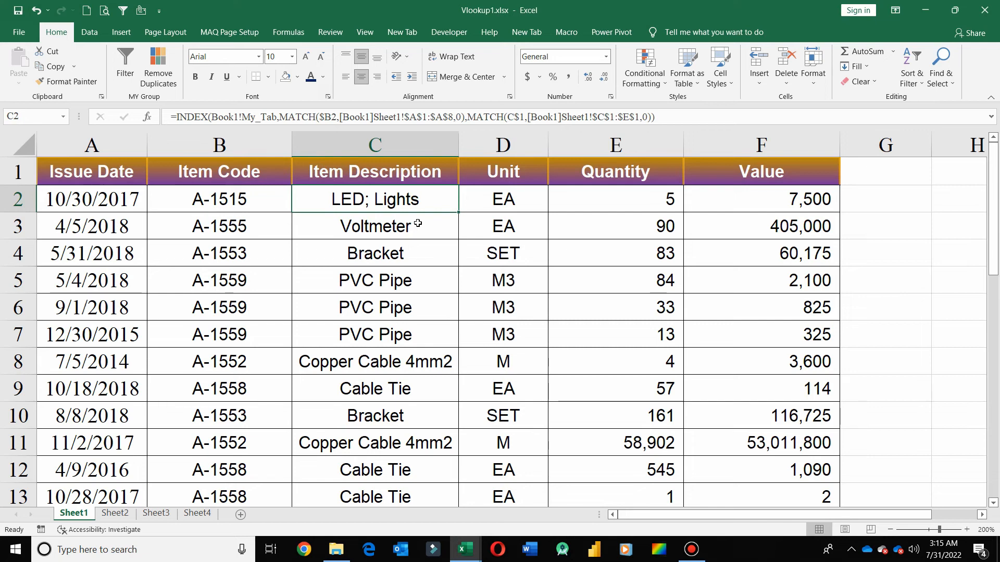
pyautogui.click(925, 10)
pyautogui.click(930, 10)
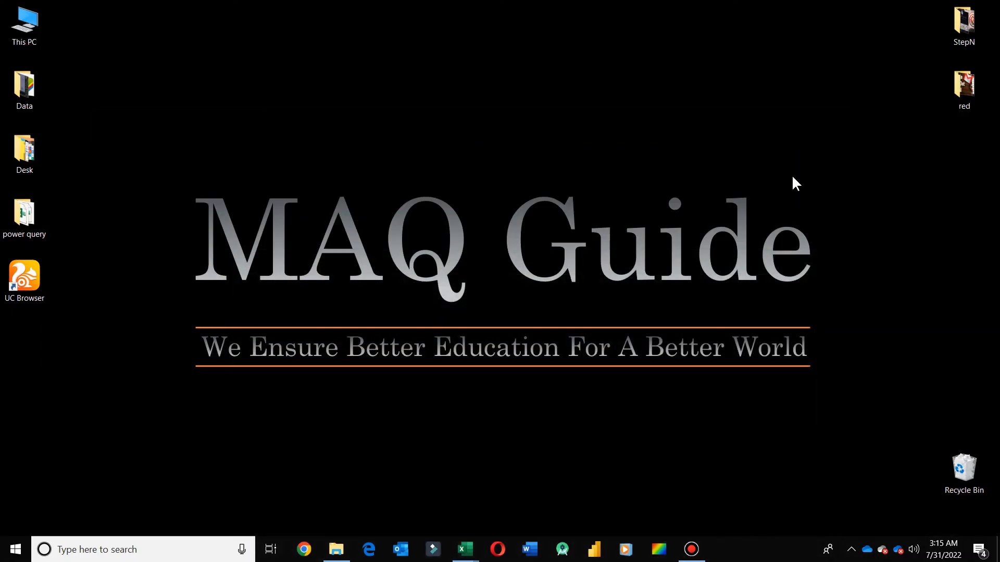